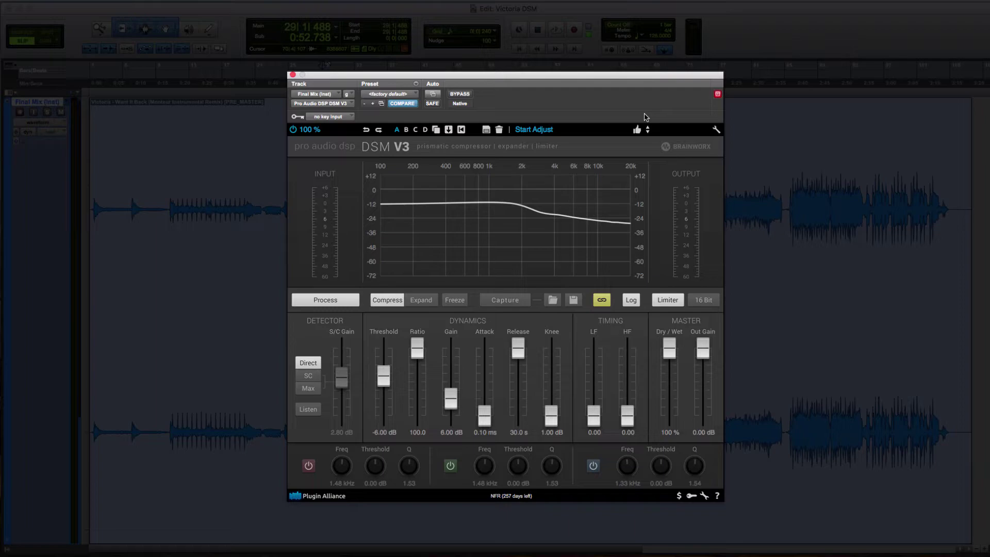
Load the Template > Start Adjust preset into DSM V3 (-6 dB threshold, 100 ratio, 6 dB gain).
{"action": "left_click", "coordinate": [565, 130]}
{"action": "mouse_move", "coordinate": [565, 188]}
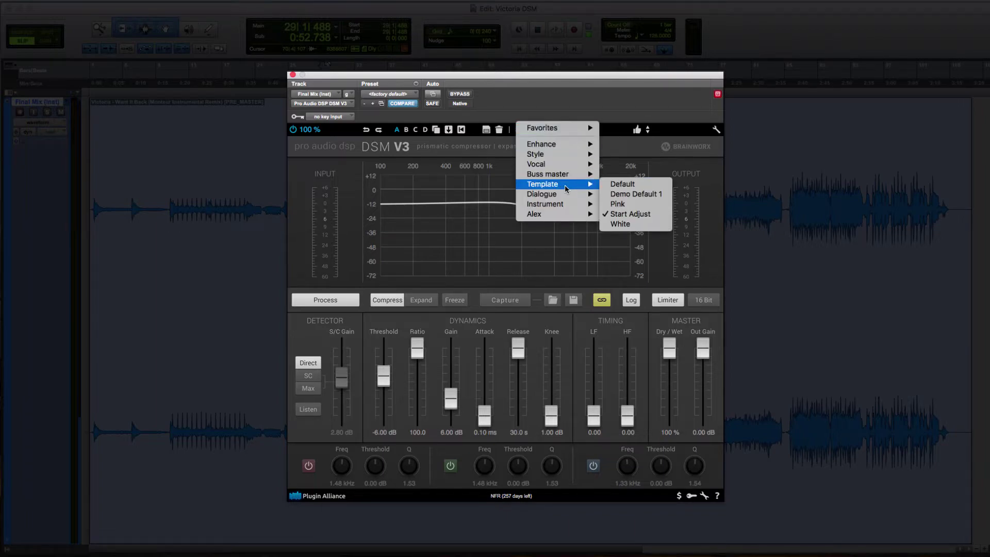
{"action": "left_click", "coordinate": [652, 218]}
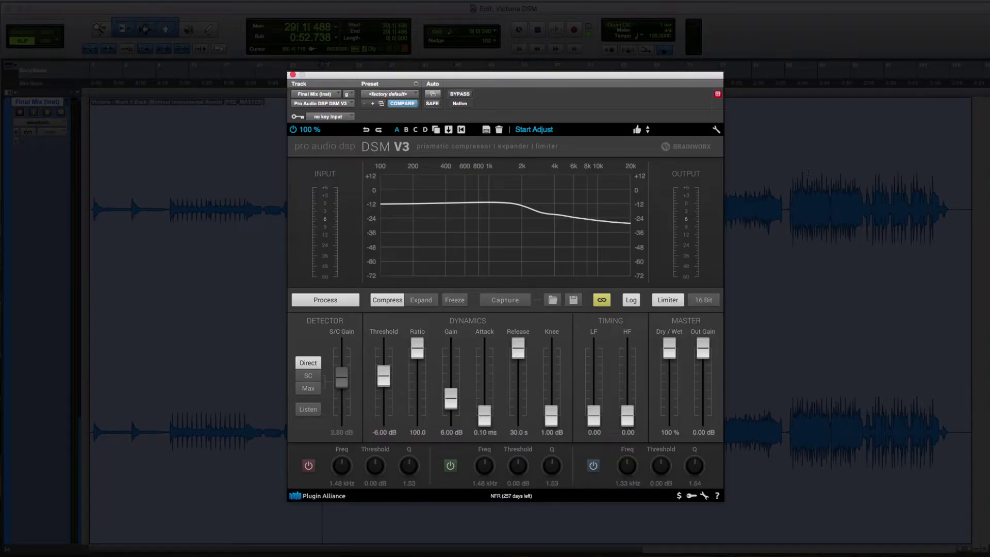
Play the mix from a chosen start point and capture its spectrum as the DSM V3 curve.
{"action": "left_click", "coordinate": [781, 187]}
{"action": "left_click", "coordinate": [791, 206]}
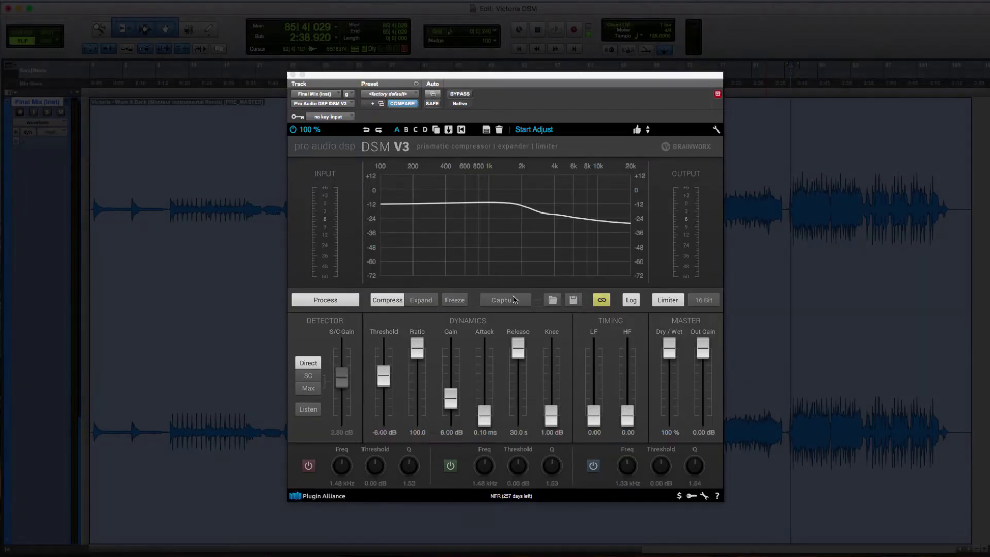
{"action": "key", "text": "space"}
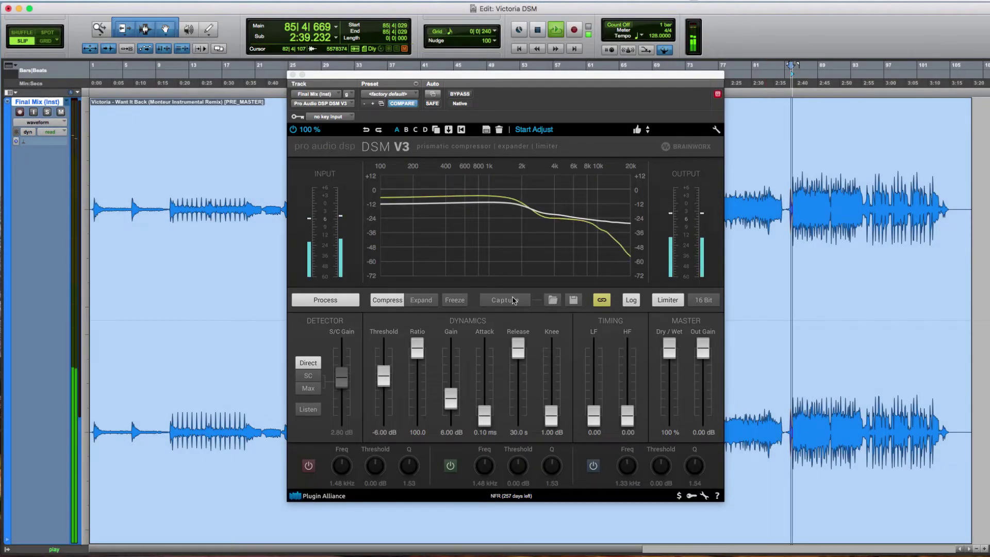
{"action": "left_click", "coordinate": [513, 300]}
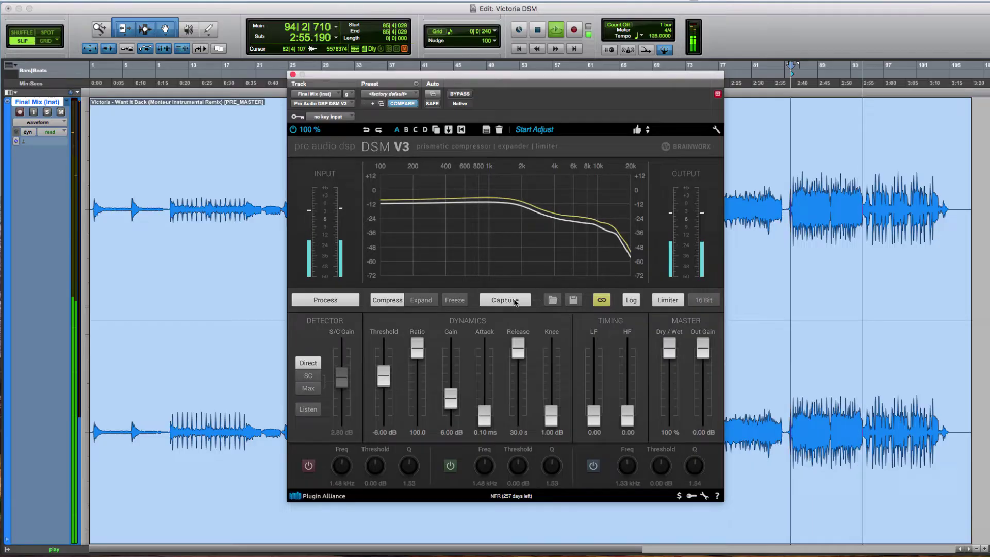
{"action": "left_click", "coordinate": [505, 300]}
{"action": "key", "text": "space"}
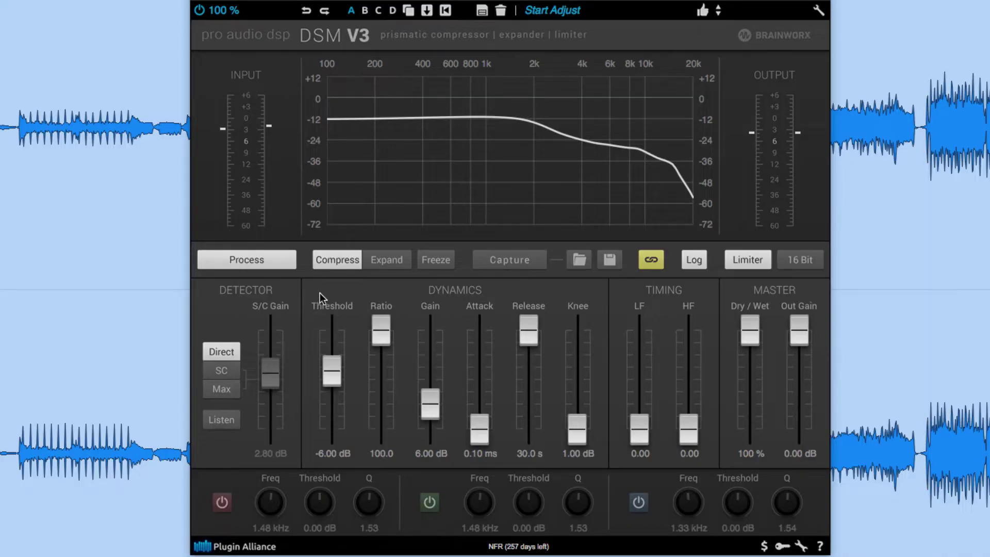
Pull the Threshold fader gradually down to -15.4 dB, then push Gain up to 15.2 dB.
{"action": "mouse_move", "coordinate": [333, 366]}
{"action": "left_mouse_down"}
{"action": "mouse_move", "coordinate": [330, 349]}
{"action": "mouse_move", "coordinate": [330, 373]}
{"action": "mouse_move", "coordinate": [329, 361]}
{"action": "left_mouse_up"}
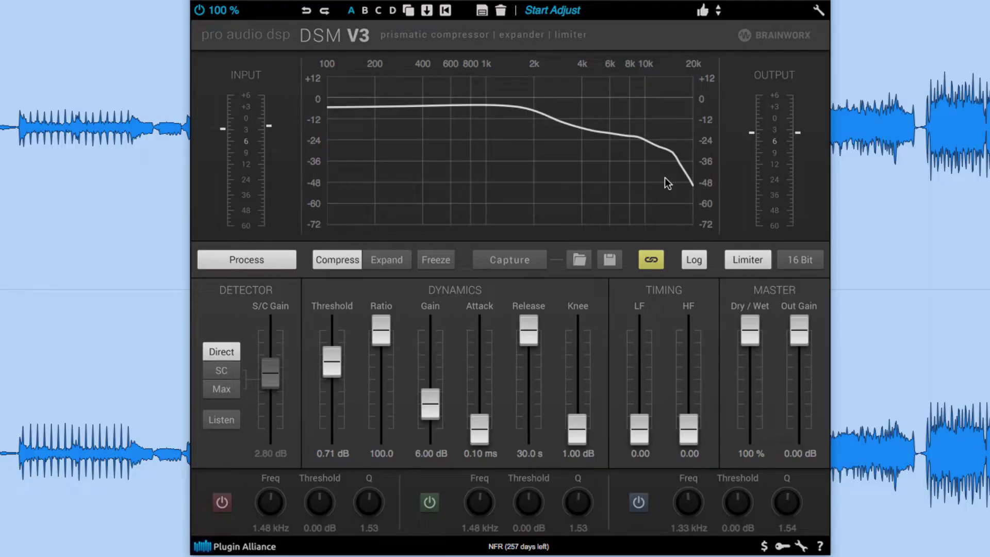
{"action": "left_click_drag", "start_coordinate": [336, 374], "coordinate": [335, 377]}
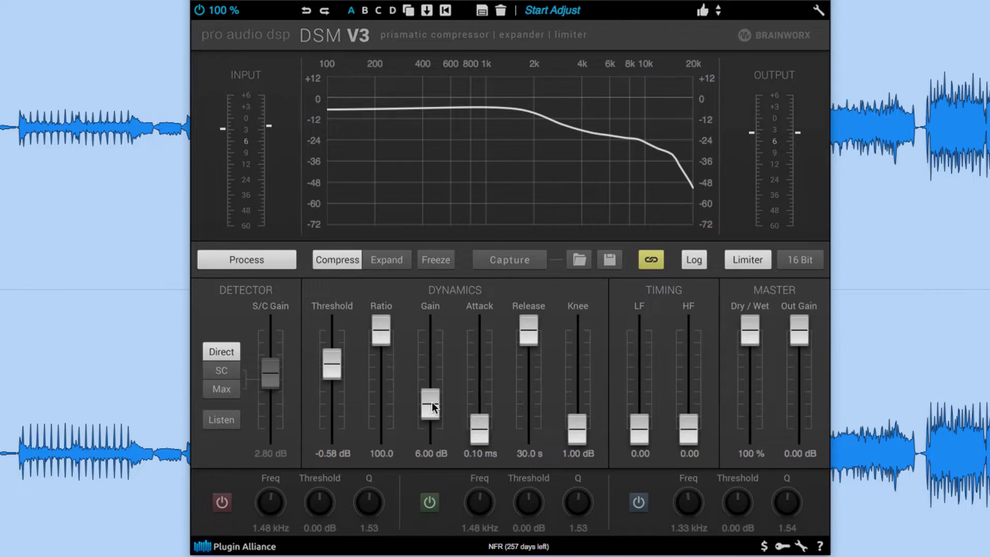
{"action": "left_click", "coordinate": [334, 381]}
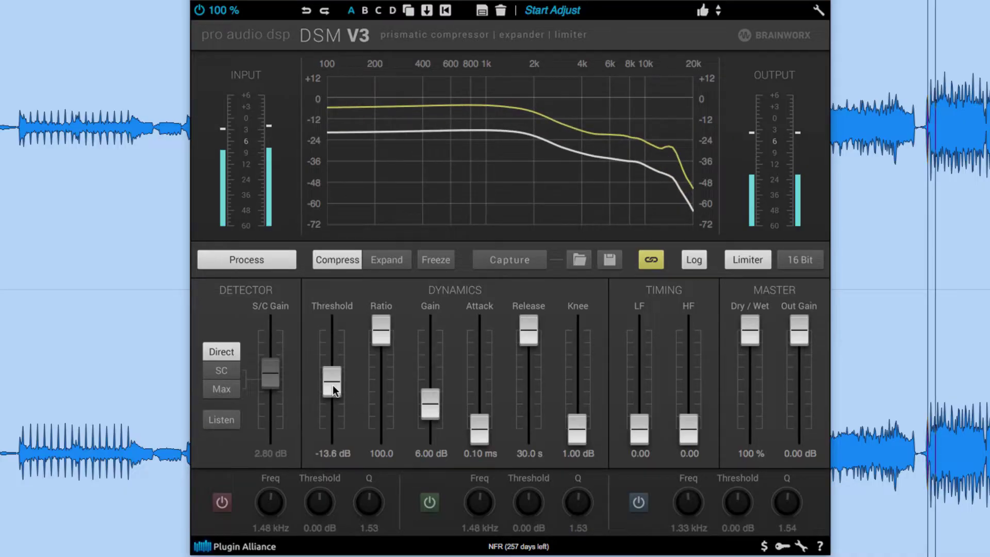
{"action": "left_click_drag", "start_coordinate": [333, 386], "coordinate": [333, 389]}
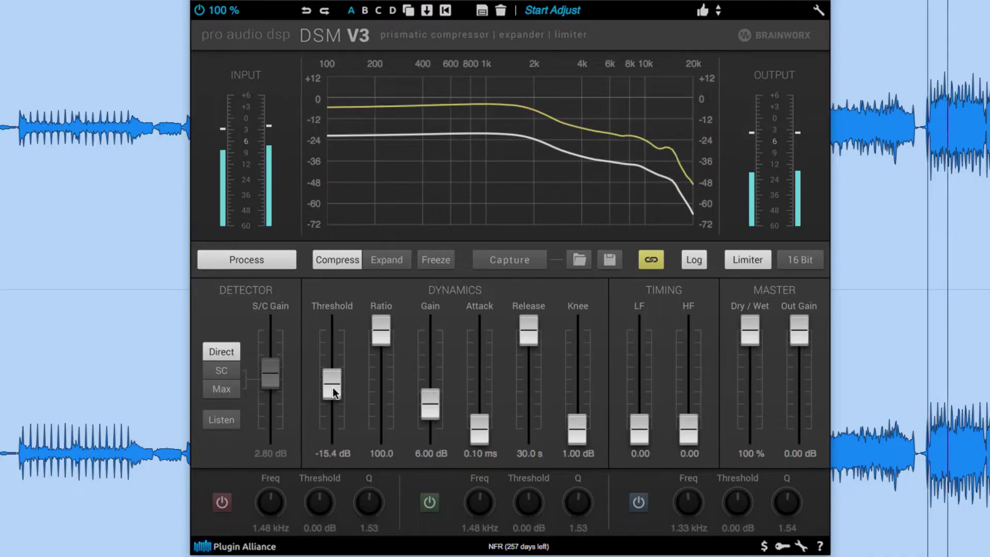
{"action": "left_click_drag", "start_coordinate": [431, 414], "coordinate": [430, 376]}
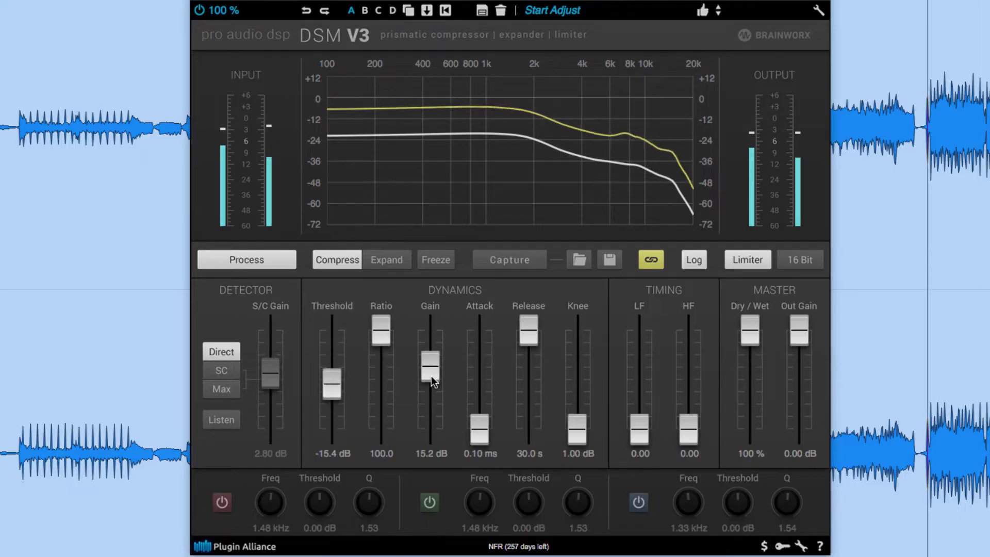
{"action": "left_click", "coordinate": [254, 260]}
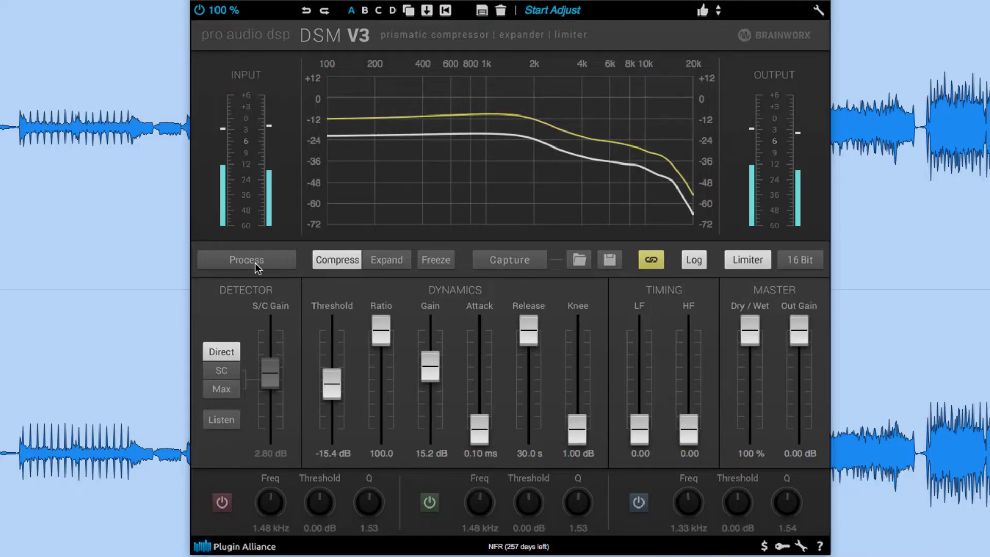
{"action": "left_click", "coordinate": [255, 260]}
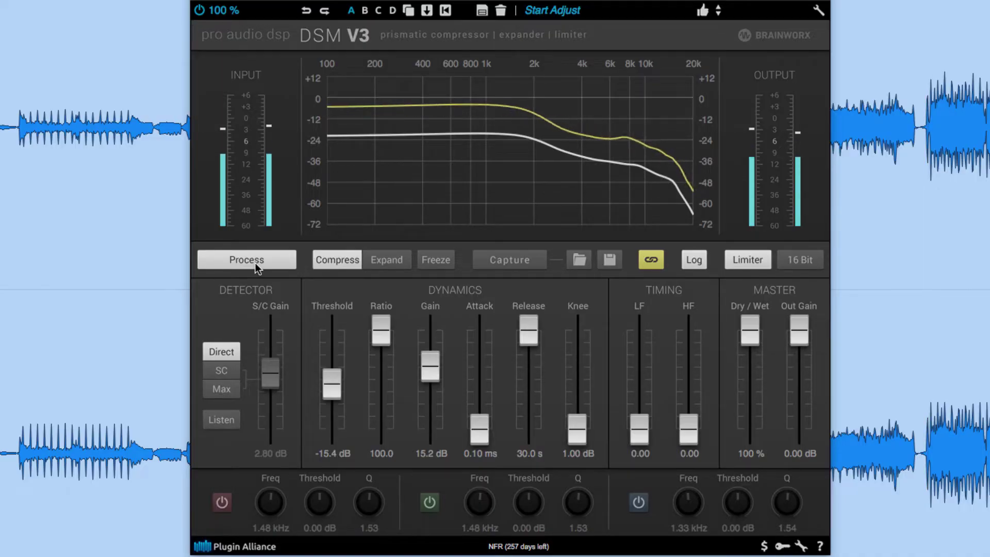
{"action": "left_click", "coordinate": [255, 262]}
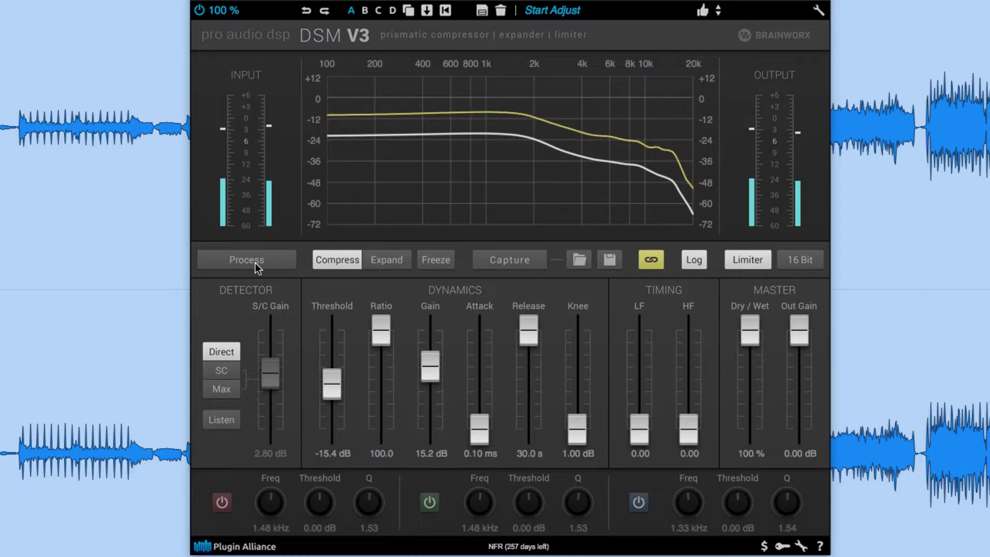
{"action": "left_click", "coordinate": [255, 262]}
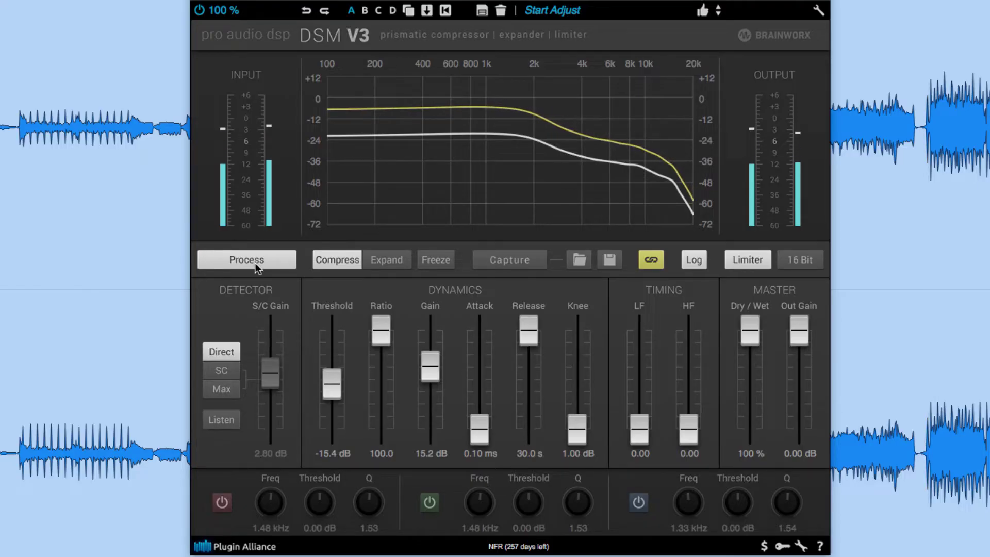
{"action": "key", "text": "space"}
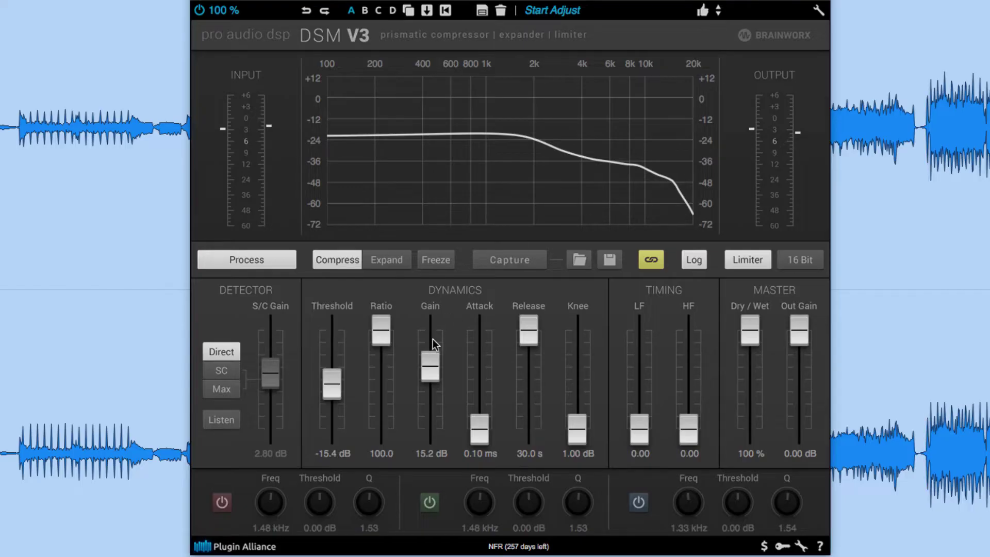
Reset DSM V3 gain and threshold to 0 dB and start playback.
{"action": "left_click", "coordinate": [432, 359], "text": "ctrl"}
{"action": "left_click", "coordinate": [331, 386], "text": "ctrl"}
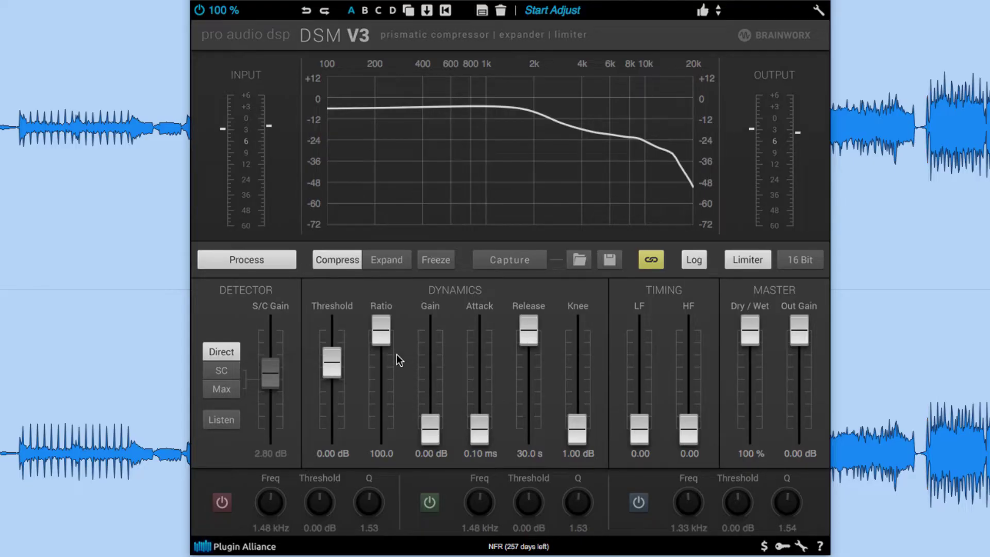
{"action": "key", "text": "space"}
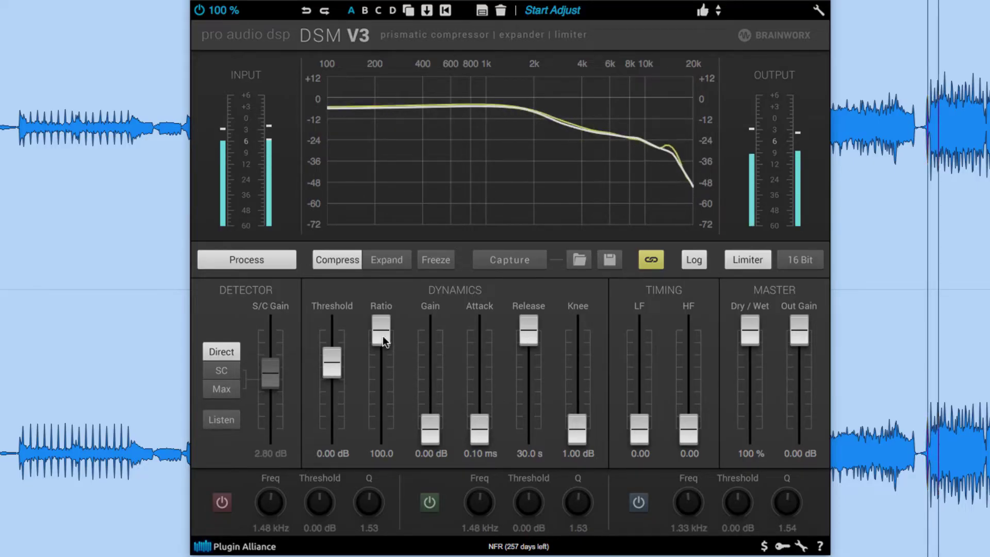
Set ratio to 4.24, attack to 10.4 ms and release to 858 ms.
{"action": "left_click_drag", "start_coordinate": [382, 336], "coordinate": [383, 378]}
{"action": "left_click_drag", "start_coordinate": [482, 423], "coordinate": [482, 390]}
{"action": "left_click_drag", "start_coordinate": [527, 336], "coordinate": [525, 404]}
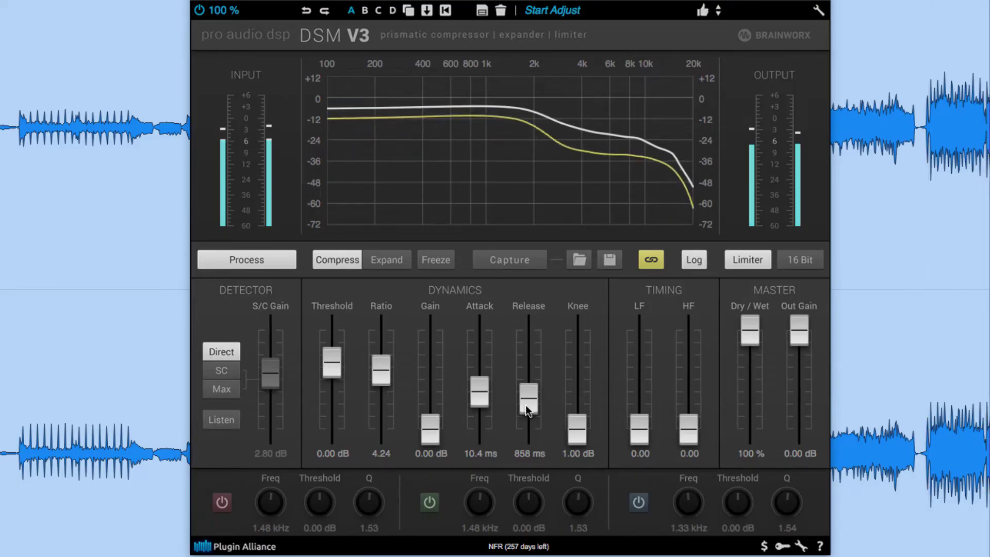
{"action": "left_click", "coordinate": [265, 264]}
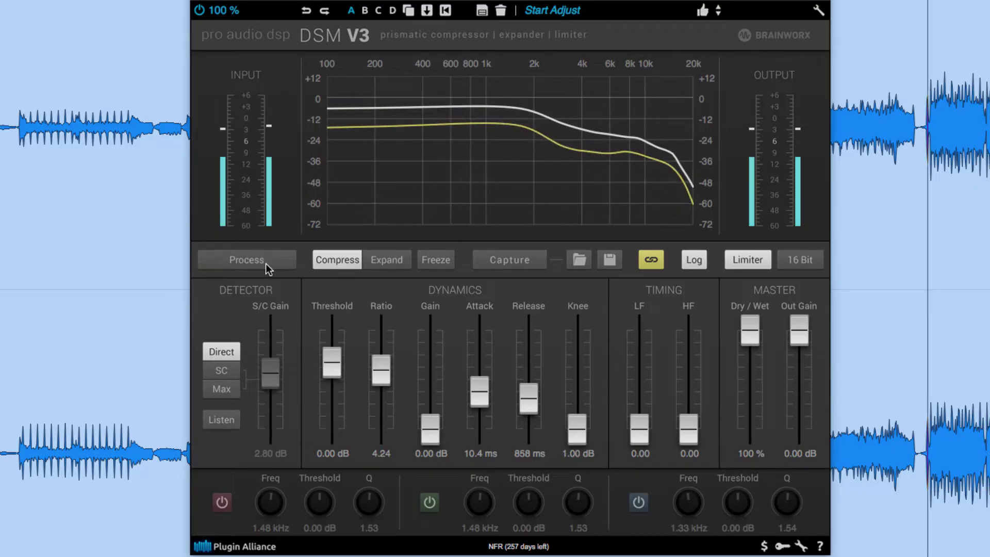
{"action": "left_click", "coordinate": [265, 264]}
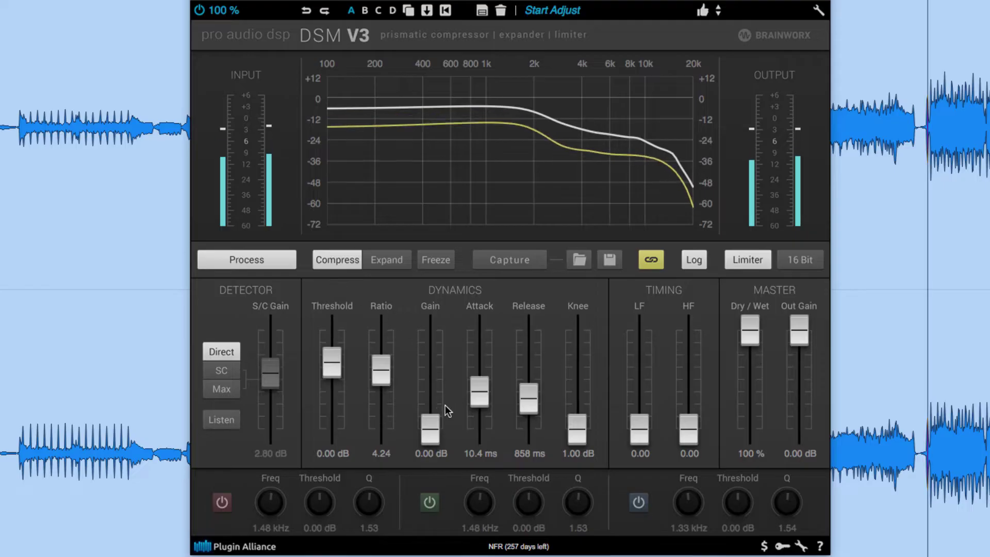
{"action": "left_click_drag", "start_coordinate": [435, 422], "coordinate": [434, 409]}
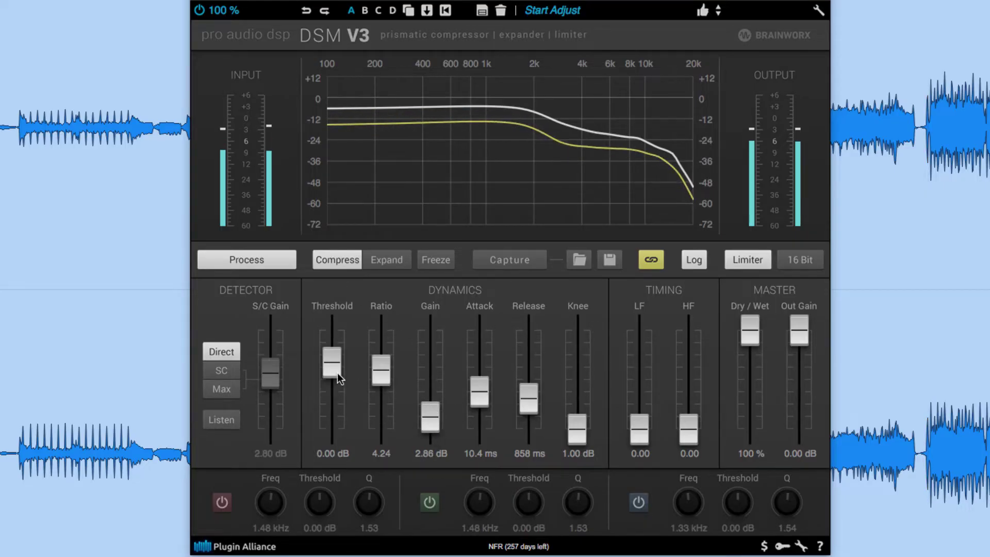
{"action": "left_click_drag", "start_coordinate": [337, 373], "coordinate": [333, 377]}
{"action": "left_click_drag", "start_coordinate": [427, 418], "coordinate": [427, 417]}
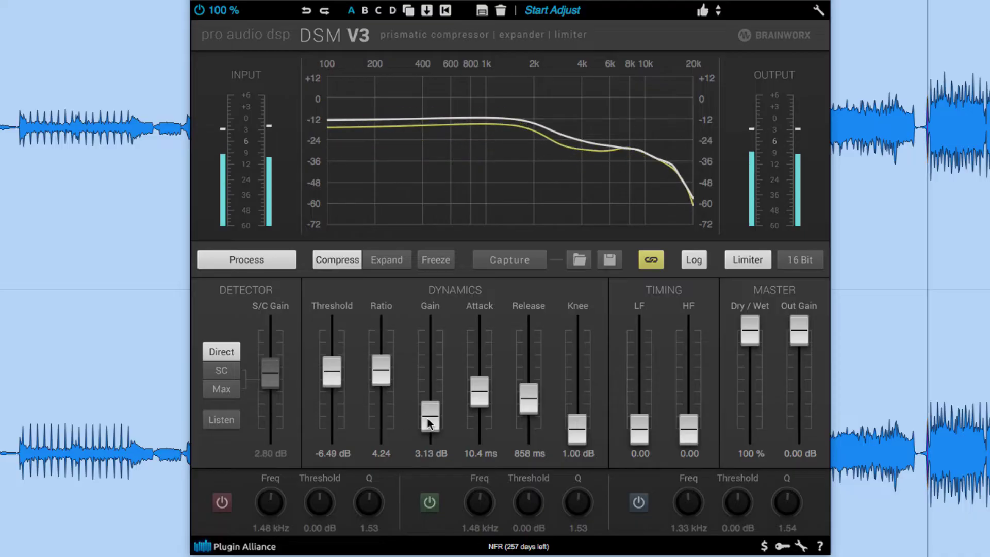
{"action": "left_click", "coordinate": [279, 261]}
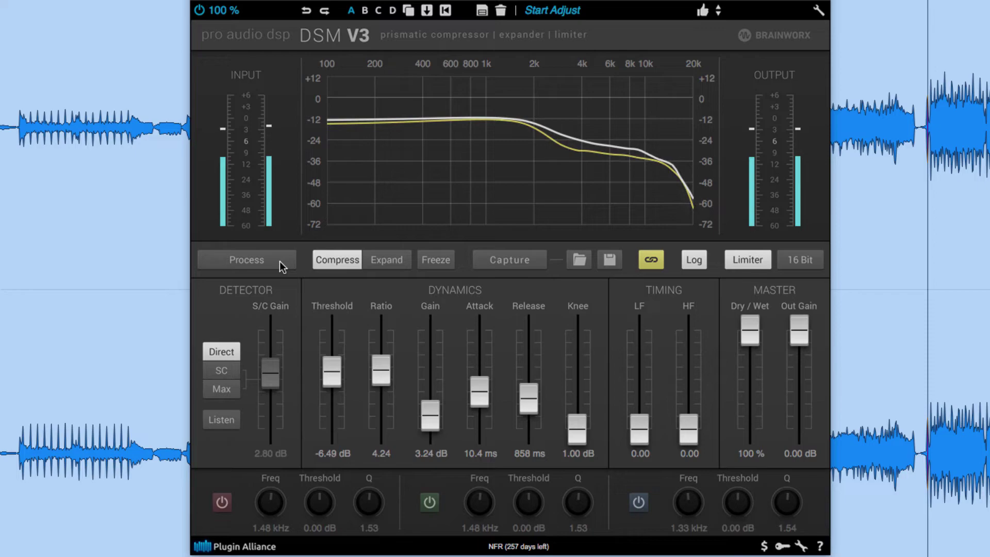
{"action": "left_click", "coordinate": [280, 261]}
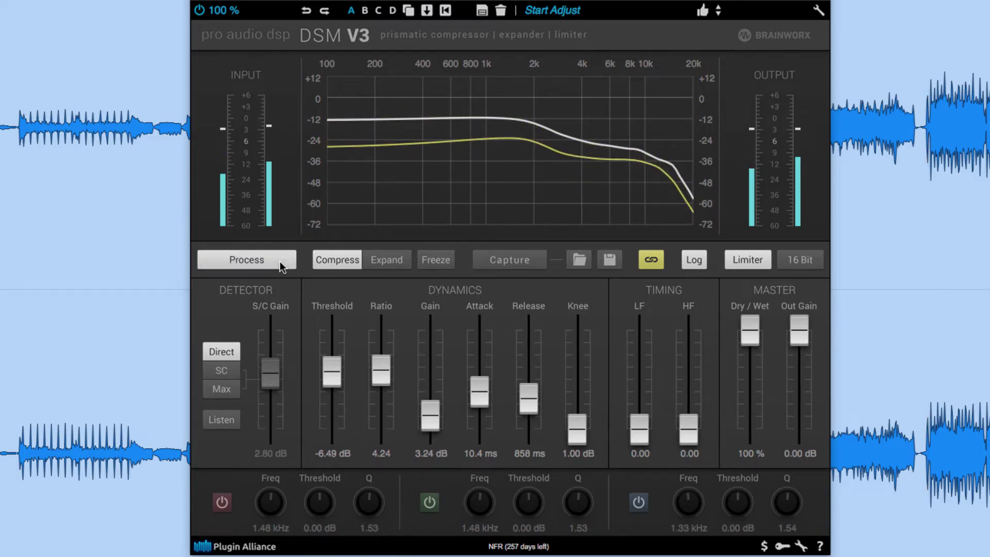
{"action": "left_click", "coordinate": [280, 261]}
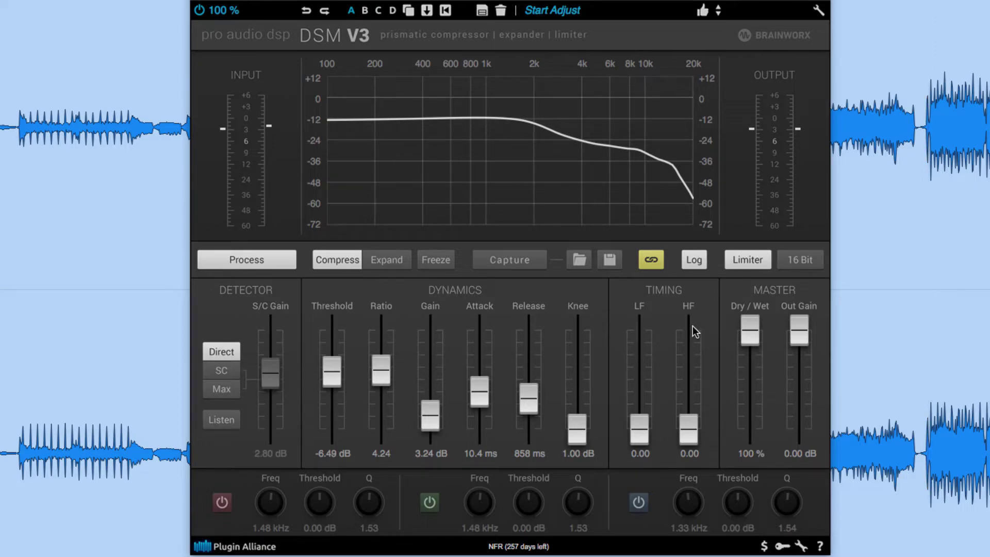
Set LF timing to 1.00 while listening, then threshold to -14.5 dB and gain to 7.34 dB.
{"action": "left_click_drag", "start_coordinate": [638, 436], "coordinate": [638, 332]}
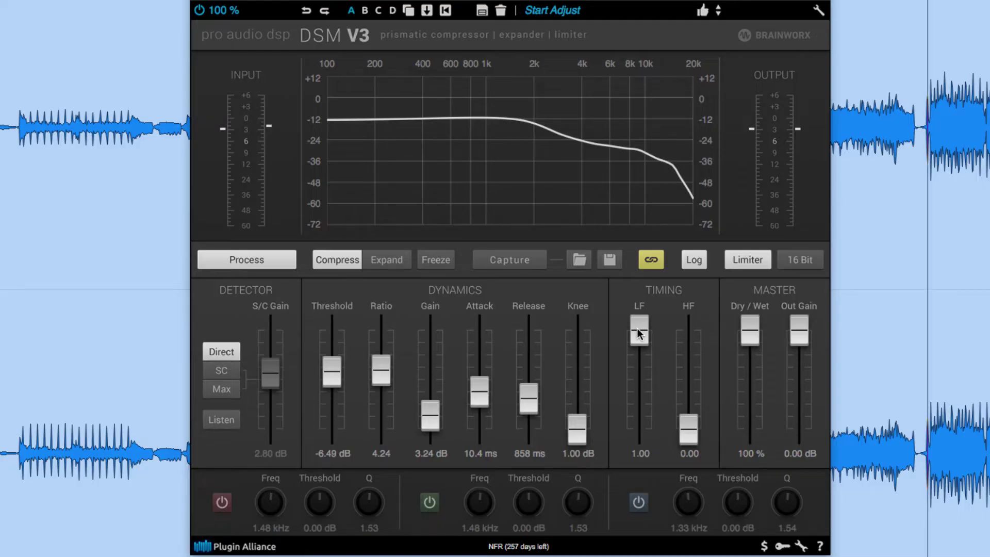
{"action": "left_click_drag", "start_coordinate": [638, 332], "coordinate": [641, 466]}
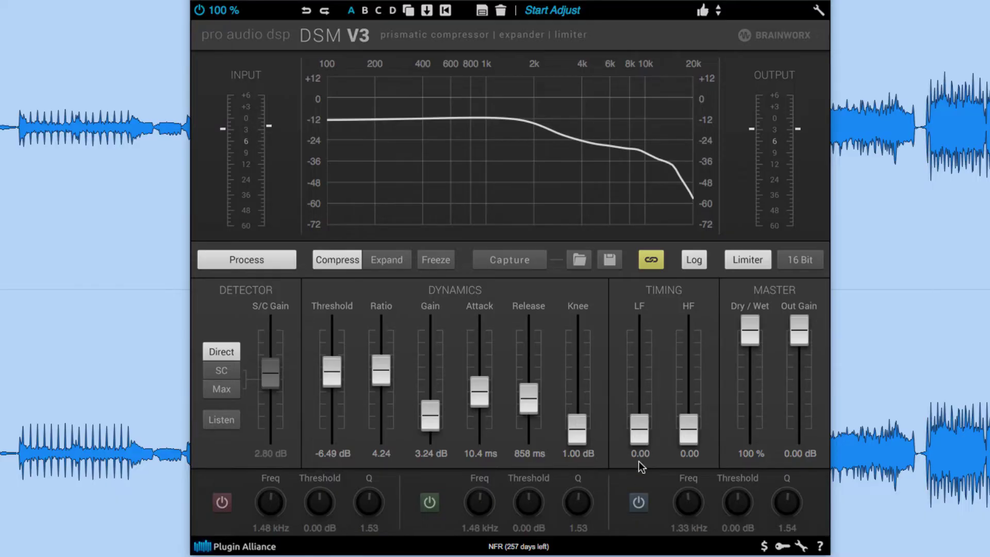
{"action": "key", "text": "space"}
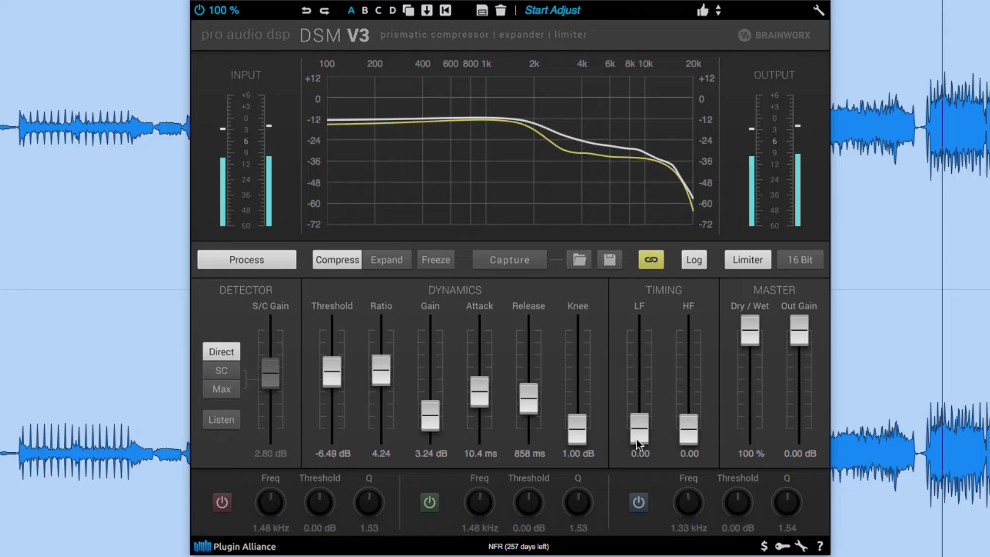
{"action": "left_click_drag", "start_coordinate": [636, 437], "coordinate": [644, 341]}
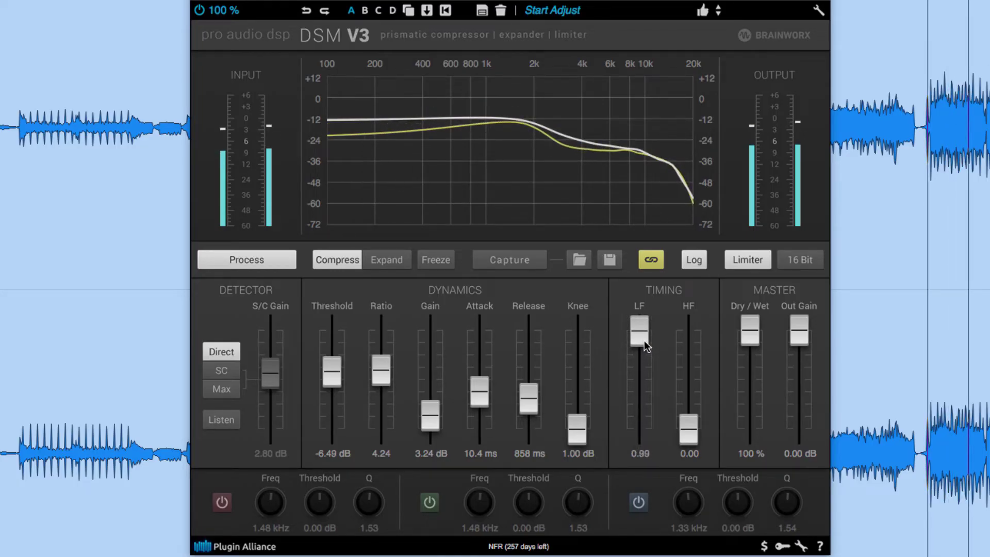
{"action": "left_click_drag", "start_coordinate": [360, 119], "coordinate": [360, 136]}
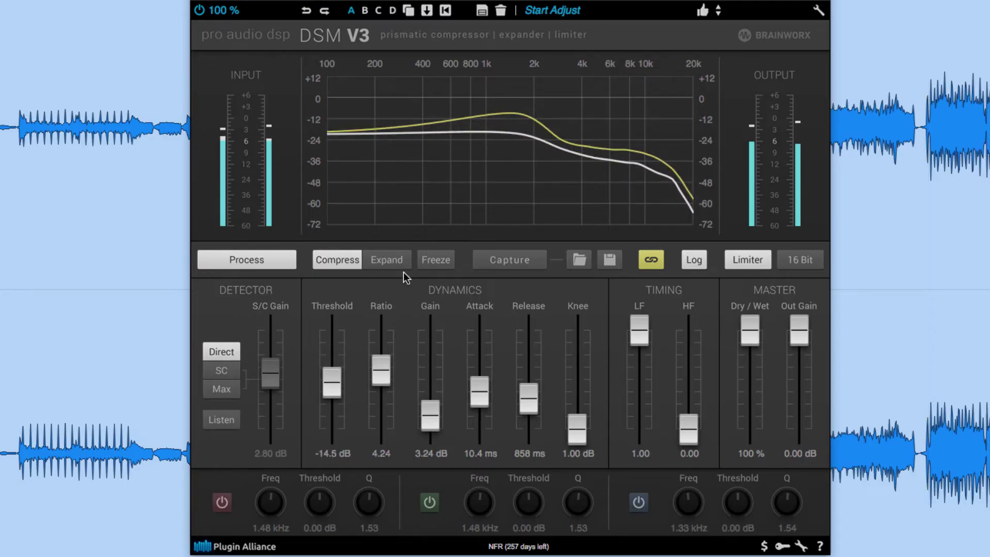
{"action": "left_click_drag", "start_coordinate": [426, 401], "coordinate": [427, 392]}
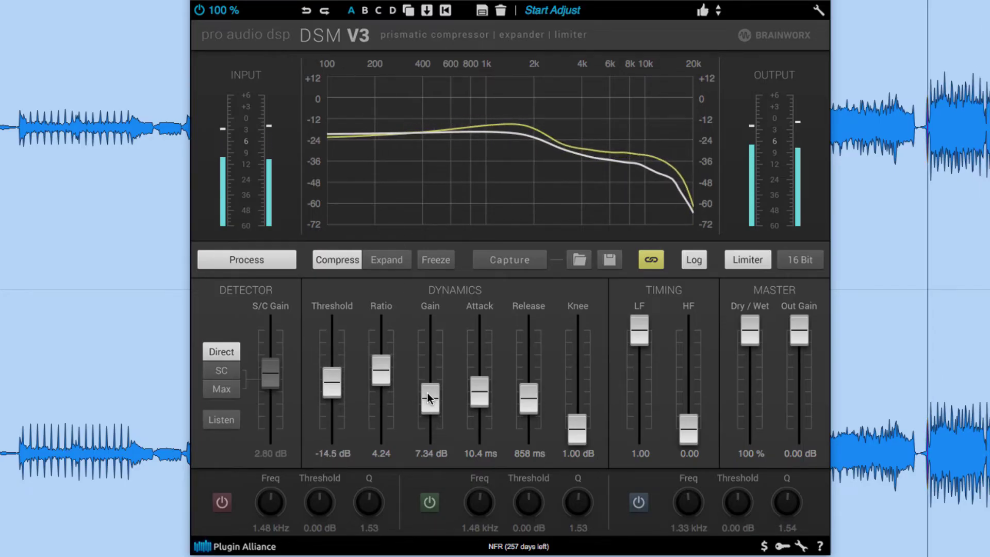
A/B the compressed and dry mix twice, then raise HF timing from 0.00 to 0.31.
{"action": "left_click", "coordinate": [258, 261]}
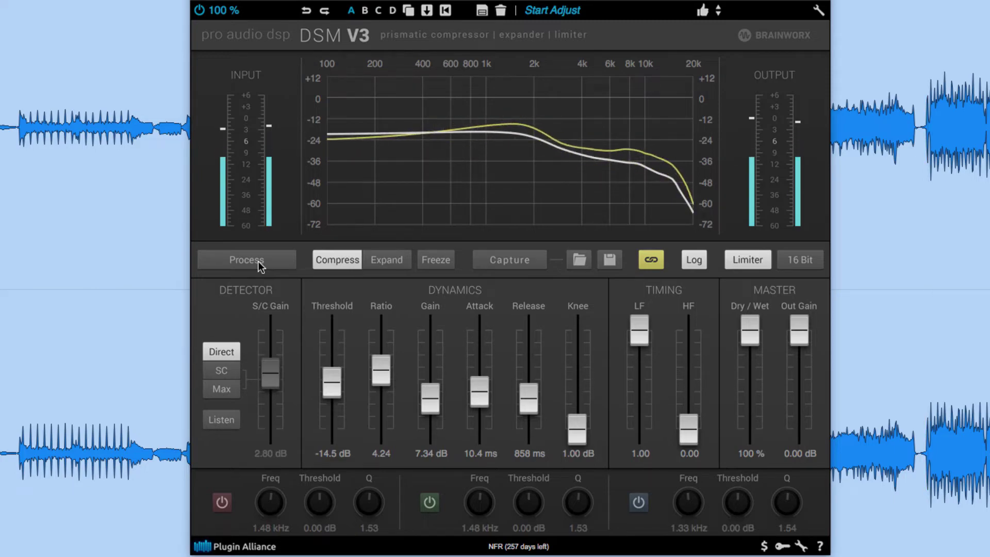
{"action": "left_click", "coordinate": [258, 261]}
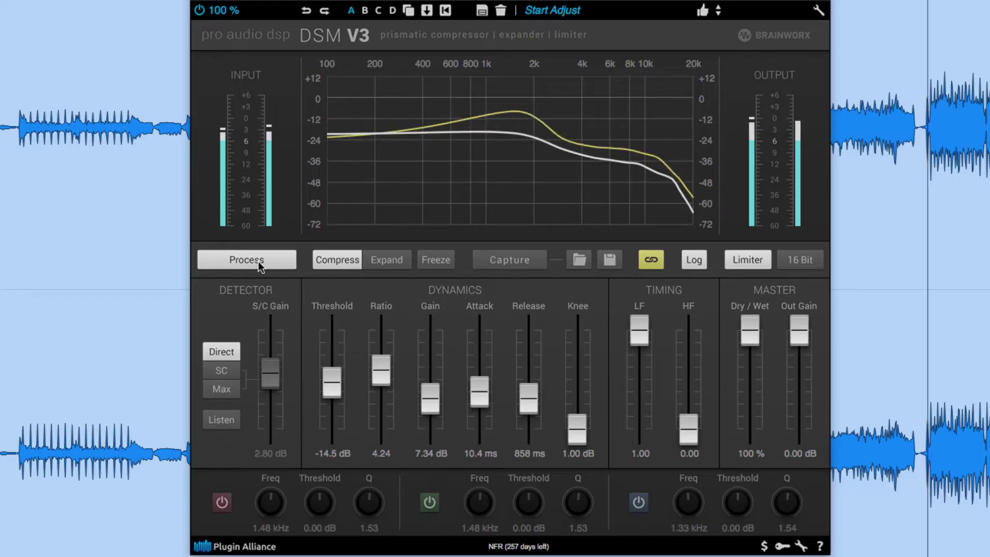
{"action": "left_click", "coordinate": [258, 261]}
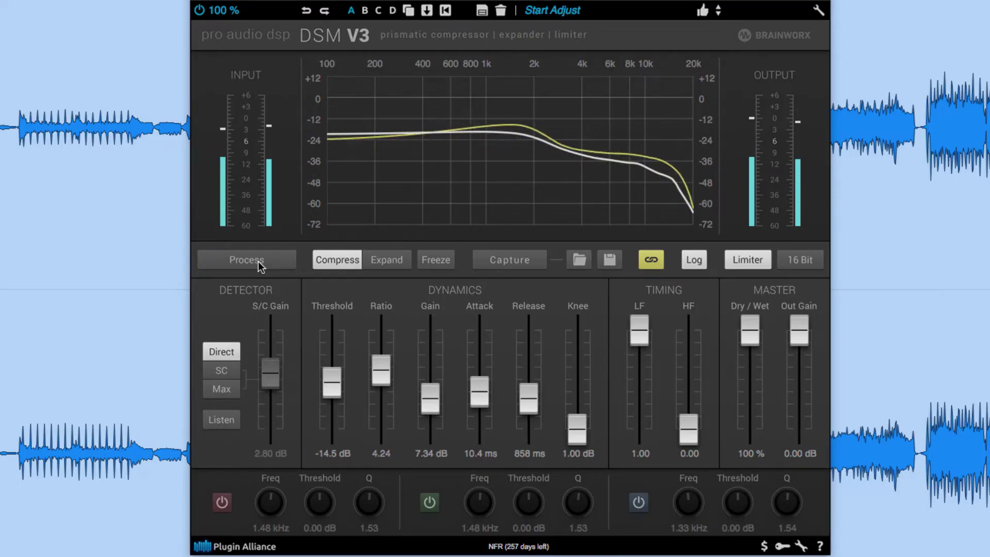
{"action": "left_click", "coordinate": [258, 261]}
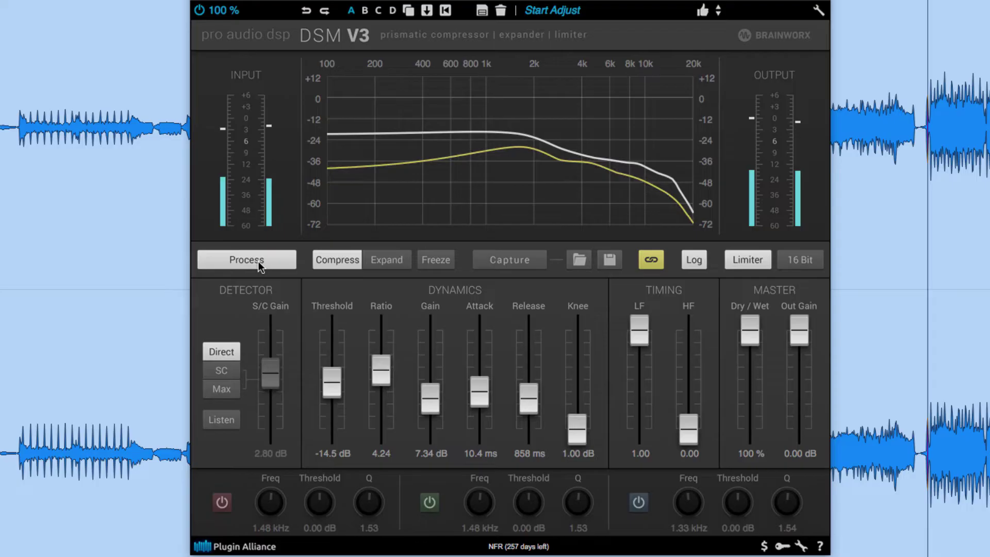
{"action": "key", "text": "space"}
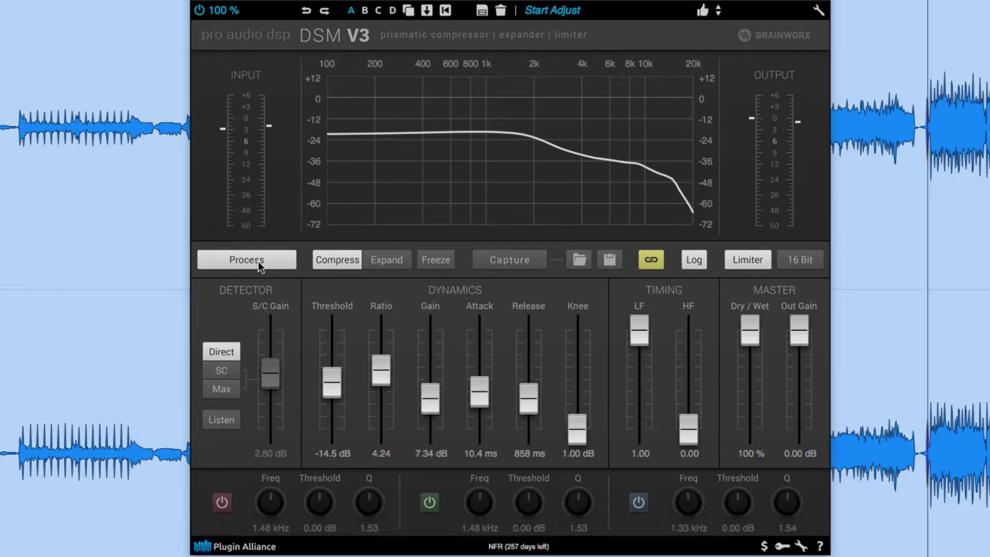
{"action": "left_click_drag", "start_coordinate": [688, 429], "coordinate": [689, 401]}
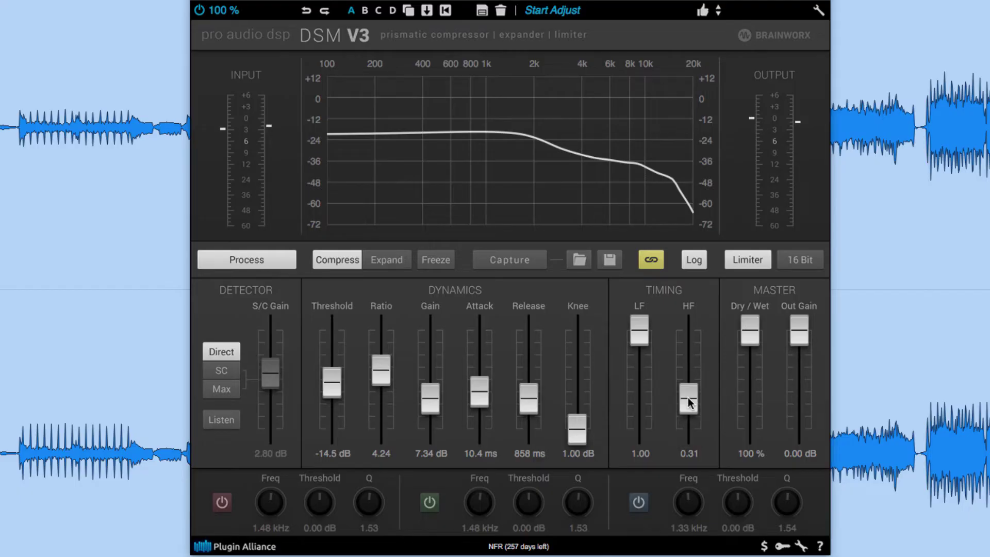
Return HF timing to 0.00 and switch the DSM V3 limiter off.
{"action": "left_click_drag", "start_coordinate": [689, 401], "coordinate": [688, 442]}
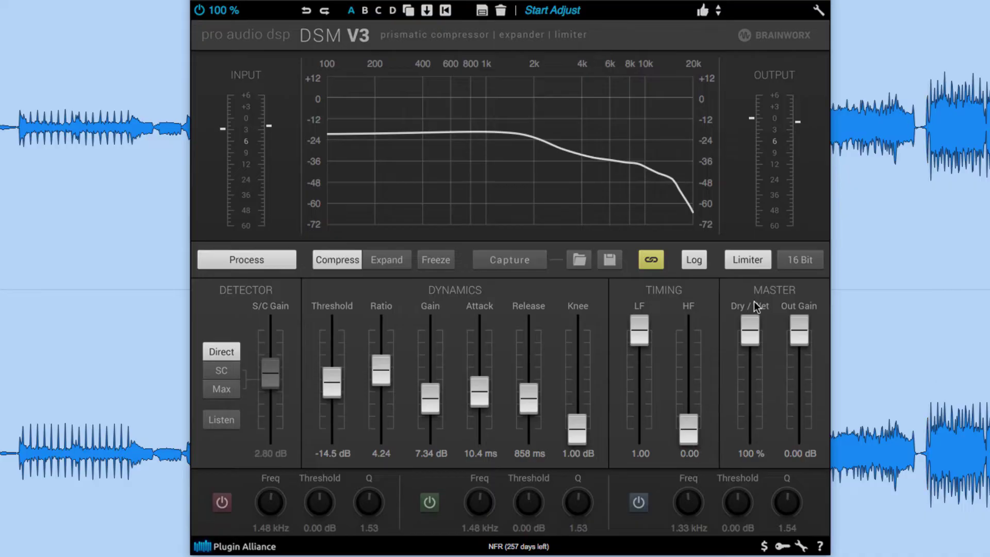
{"action": "left_click", "coordinate": [744, 255]}
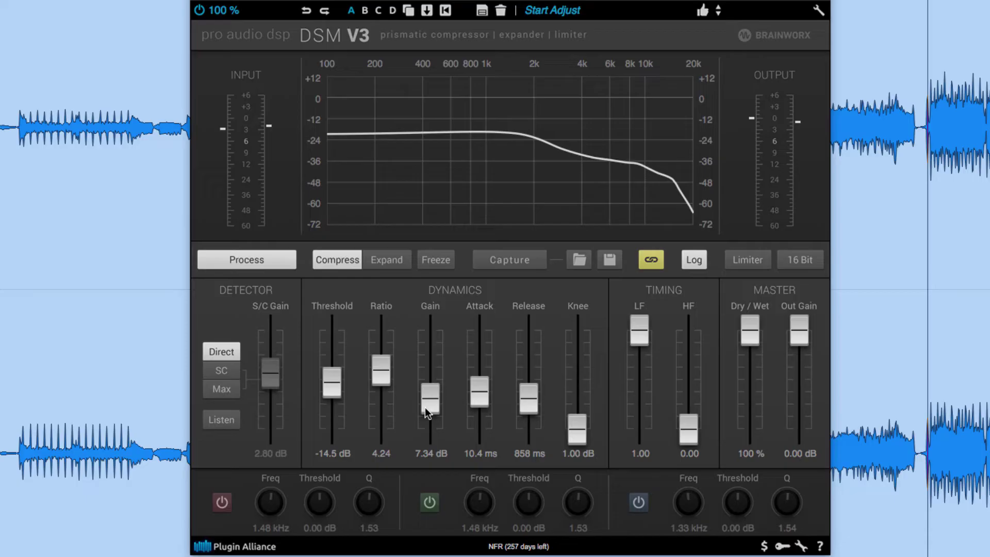
Drop gain to 3.74 dB, raise it to 9.07 dB during playback, and re-enable the limiter.
{"action": "left_click_drag", "start_coordinate": [426, 409], "coordinate": [430, 424]}
{"action": "key", "text": "space"}
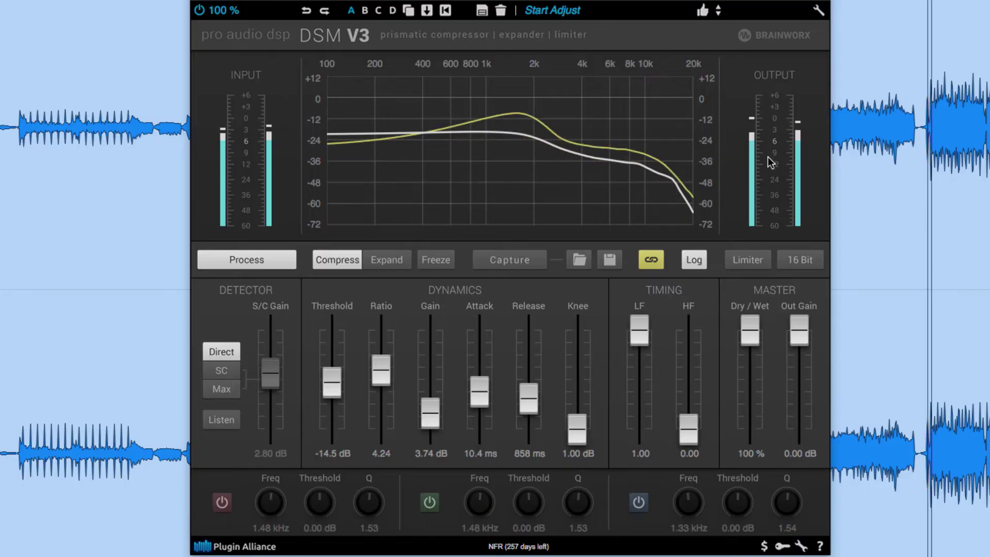
{"action": "left_click_drag", "start_coordinate": [428, 415], "coordinate": [429, 394]}
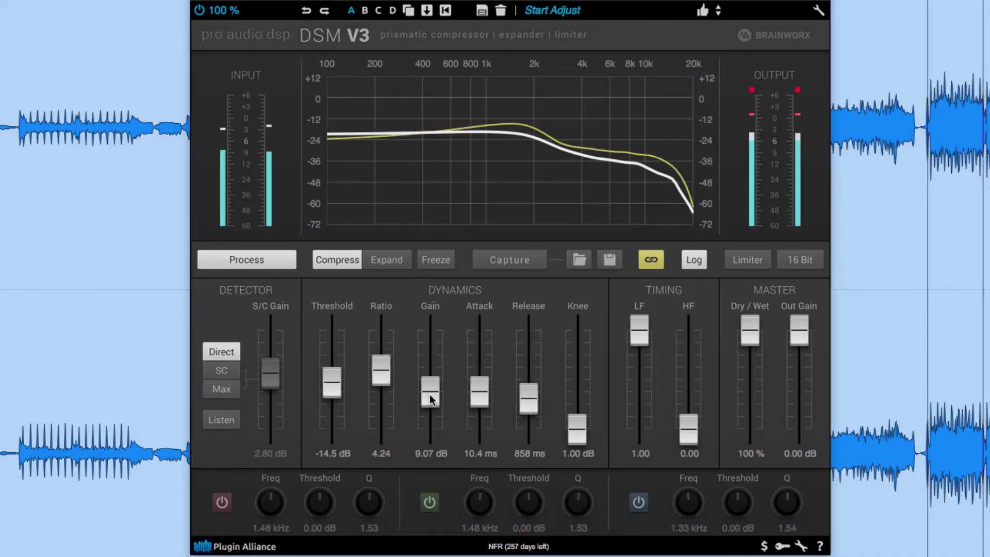
{"action": "key", "text": "space"}
{"action": "left_click", "coordinate": [760, 264]}
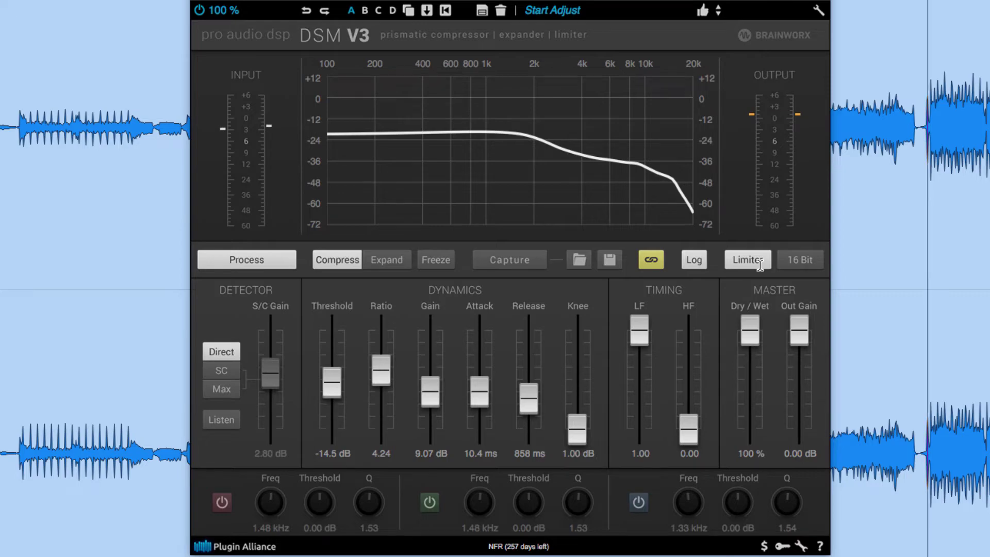
Ease the gain from 9.07 to 8.36 dB during playback, comparing against the dry mix.
{"action": "key", "text": "space"}
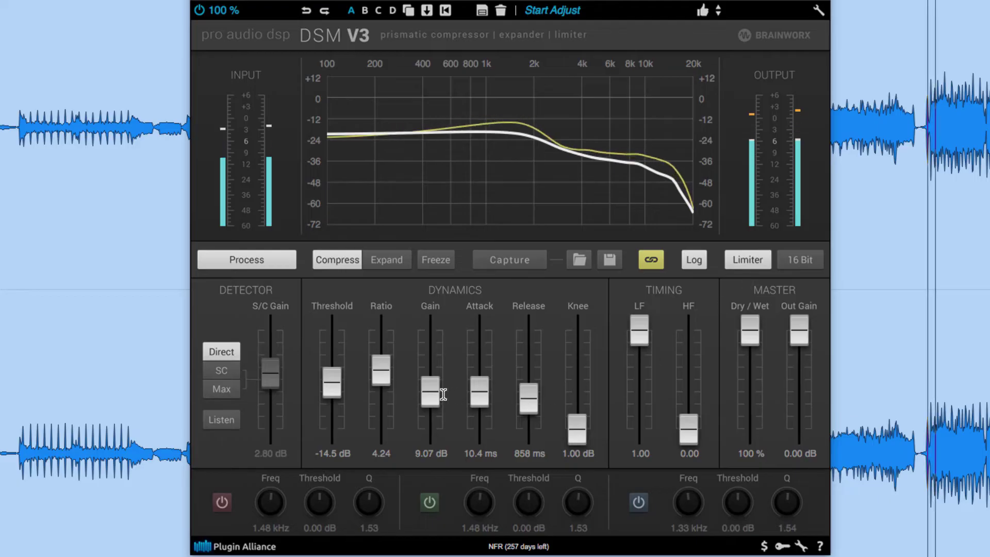
{"action": "left_click_drag", "start_coordinate": [432, 394], "coordinate": [435, 406]}
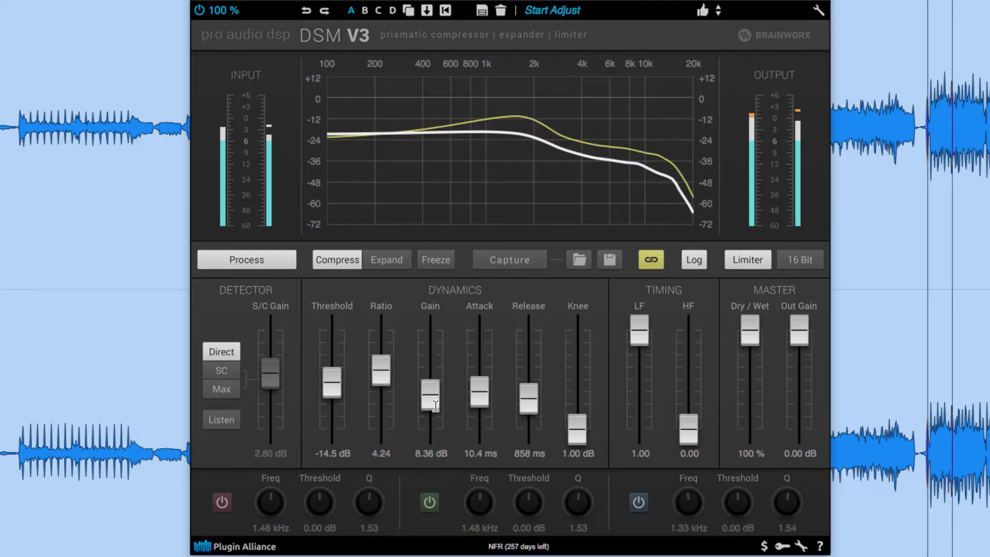
{"action": "left_click", "coordinate": [274, 261]}
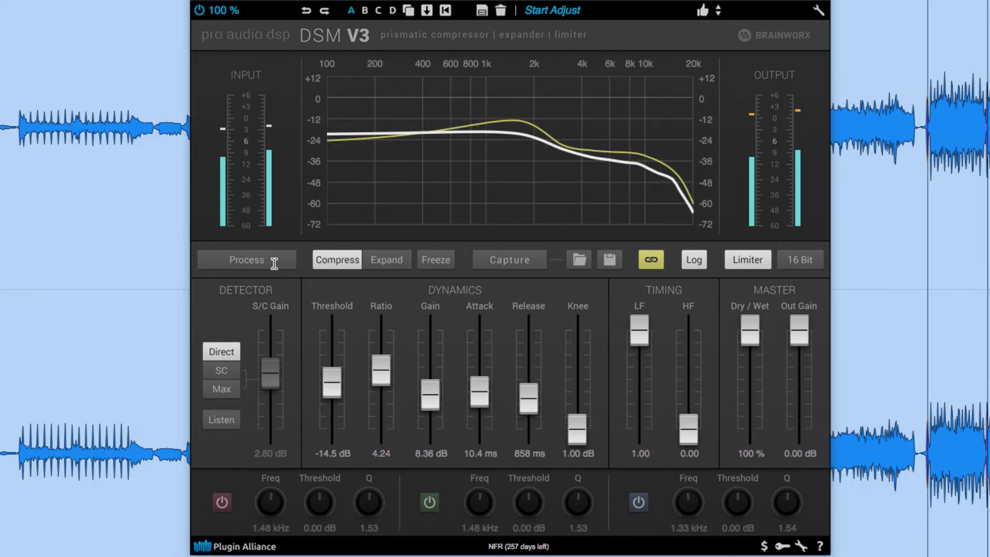
{"action": "left_click", "coordinate": [273, 261]}
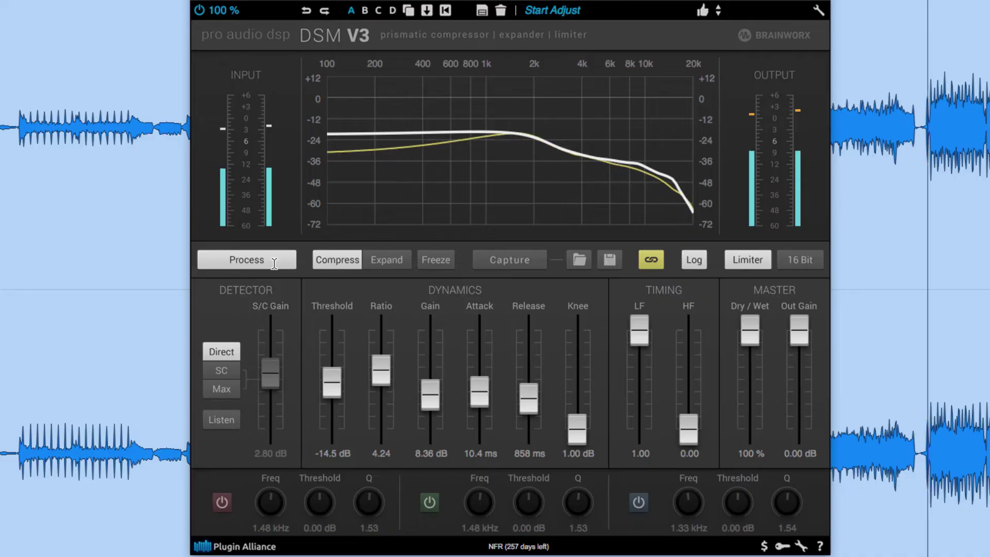
{"action": "key", "text": "space"}
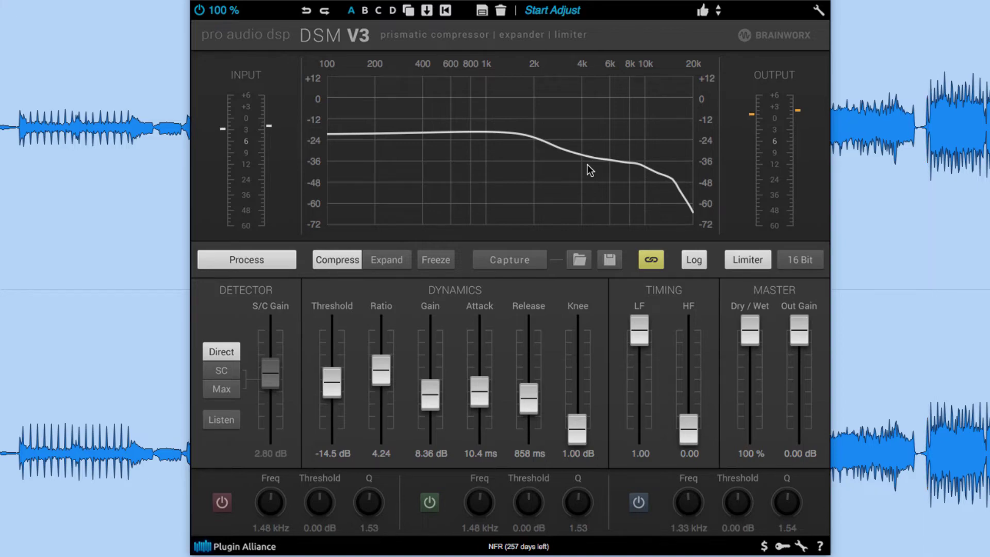
{"action": "left_click", "coordinate": [552, 10]}
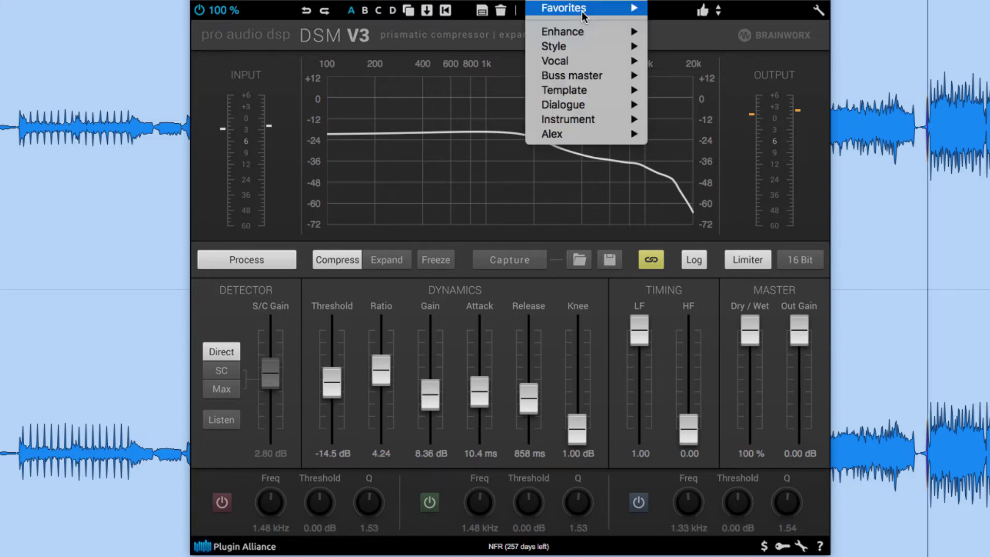
{"action": "left_click", "coordinate": [578, 260]}
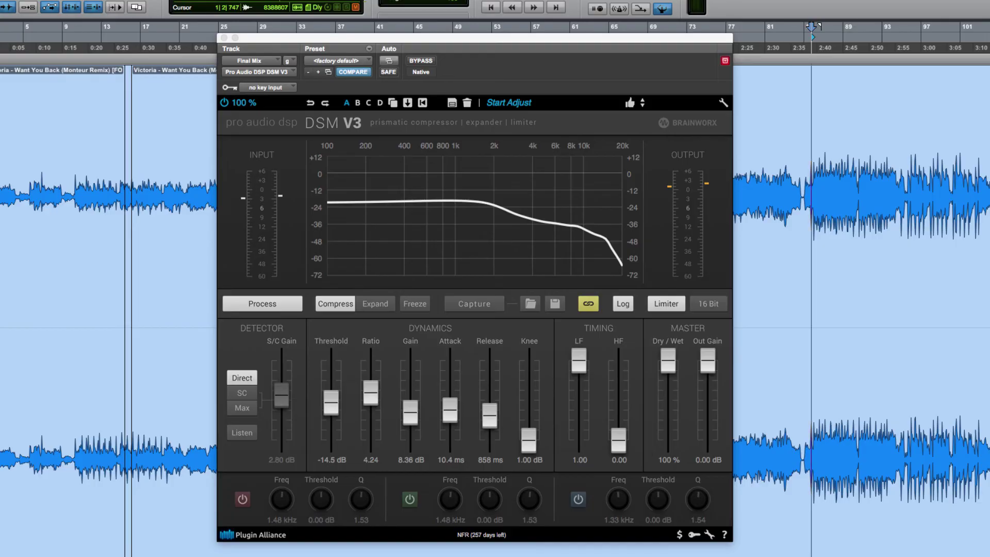
Reload Start Adjust (-6 dB threshold, 100 ratio) and capture the playing mix's spectrum as the threshold curve.
{"action": "left_click", "coordinate": [508, 102]}
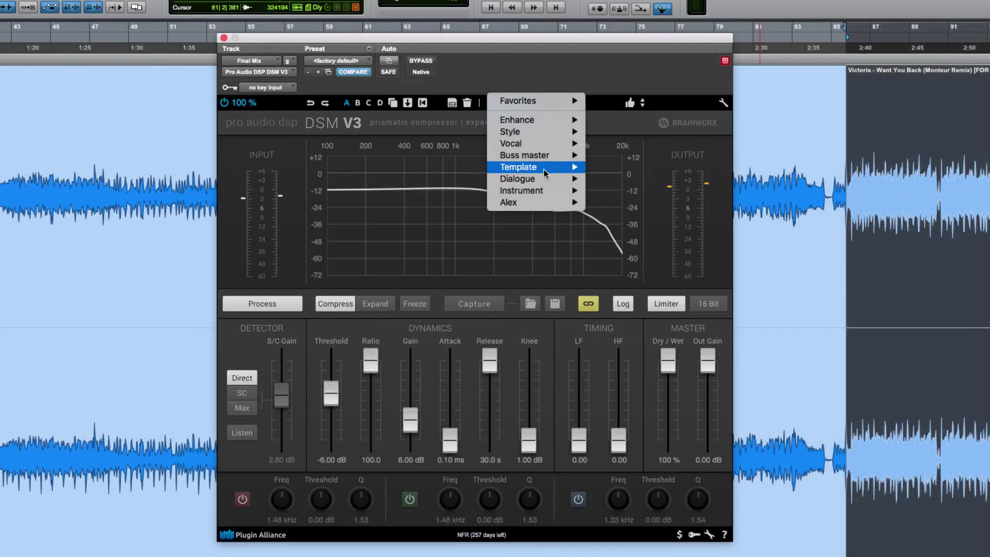
{"action": "mouse_move", "coordinate": [543, 167]}
{"action": "left_click", "coordinate": [634, 202]}
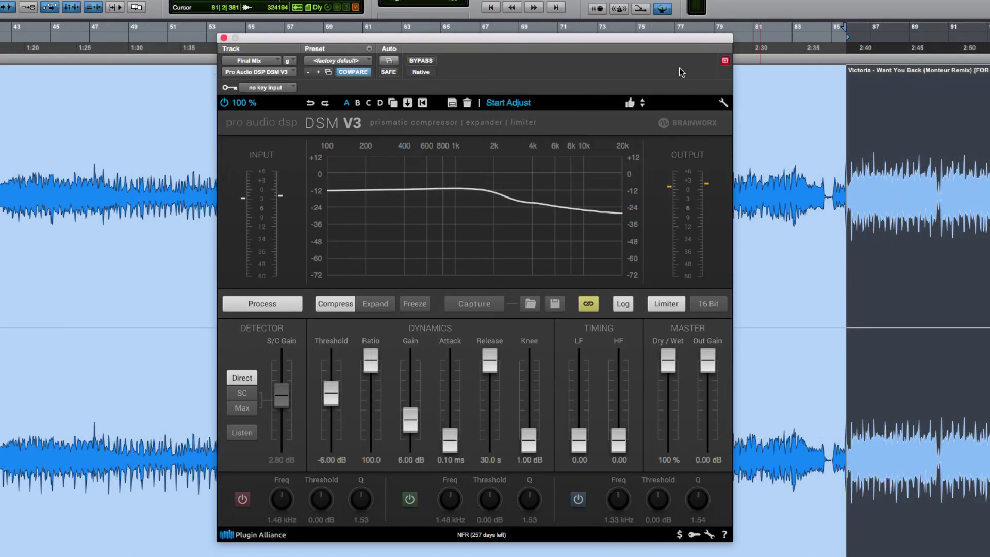
{"action": "key", "text": "space"}
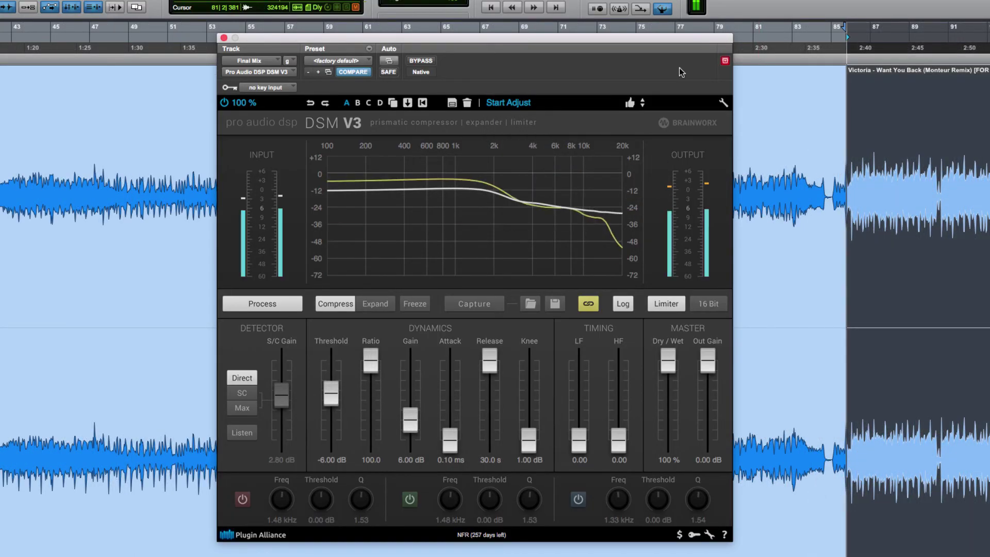
{"action": "left_click", "coordinate": [491, 303]}
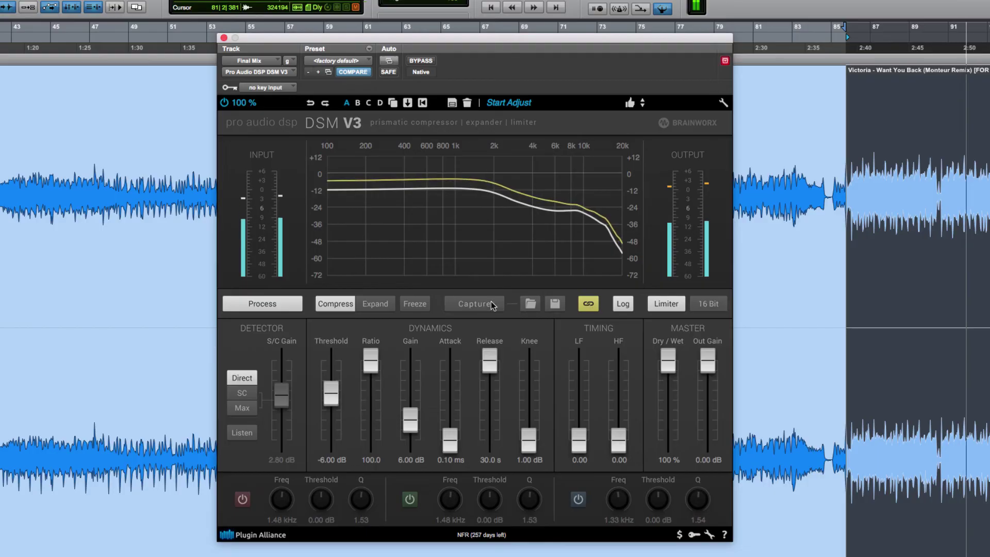
Set ratio 4.09, attack 7.58 ms, knee 5.07 dB, release 2.30 s, LF 0.84, then bypass to compare.
{"action": "left_click_drag", "start_coordinate": [370, 362], "coordinate": [367, 392]}
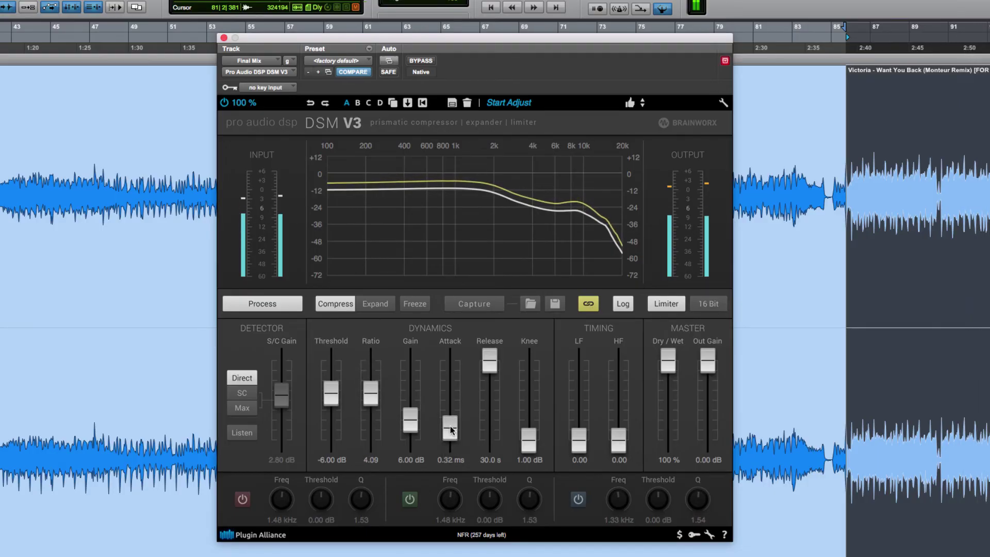
{"action": "left_click_drag", "start_coordinate": [450, 420], "coordinate": [450, 417]}
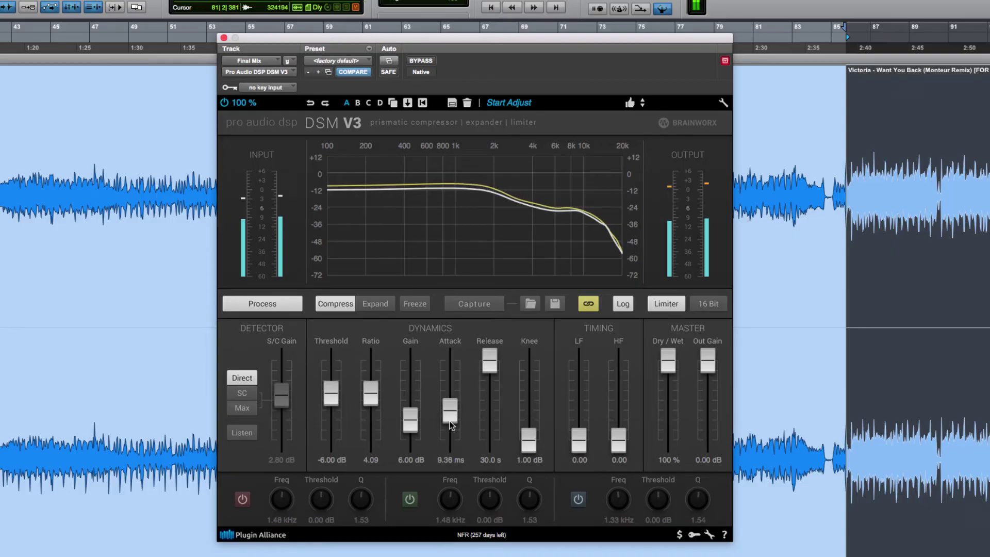
{"action": "left_click_drag", "start_coordinate": [531, 444], "coordinate": [534, 423]}
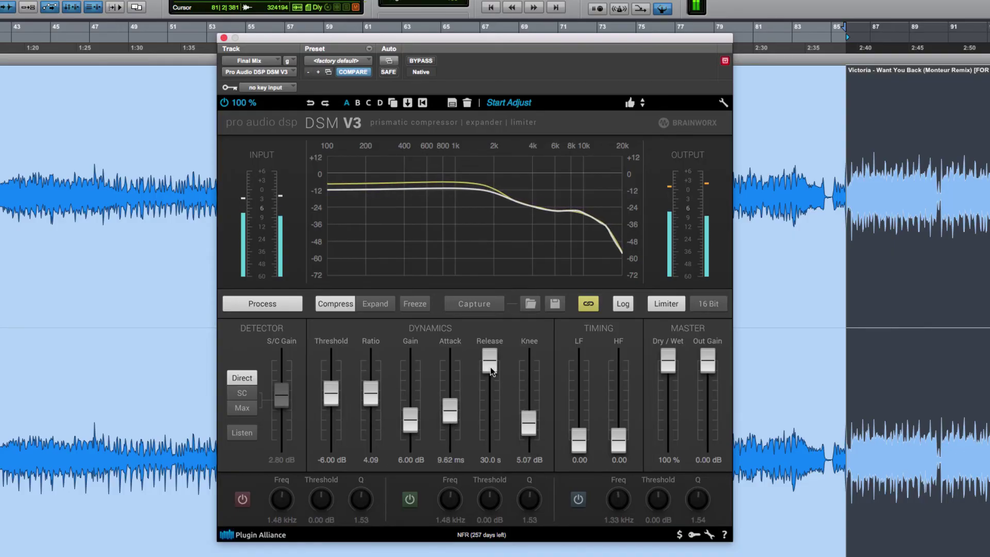
{"action": "left_click_drag", "start_coordinate": [491, 370], "coordinate": [453, 419]}
{"action": "left_click_drag", "start_coordinate": [578, 441], "coordinate": [578, 380]}
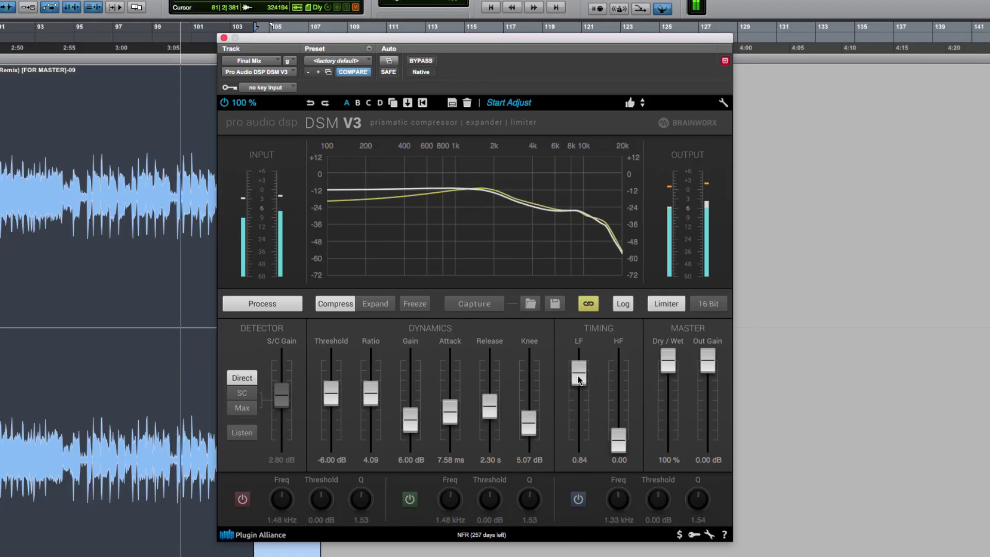
{"action": "left_click", "coordinate": [285, 306]}
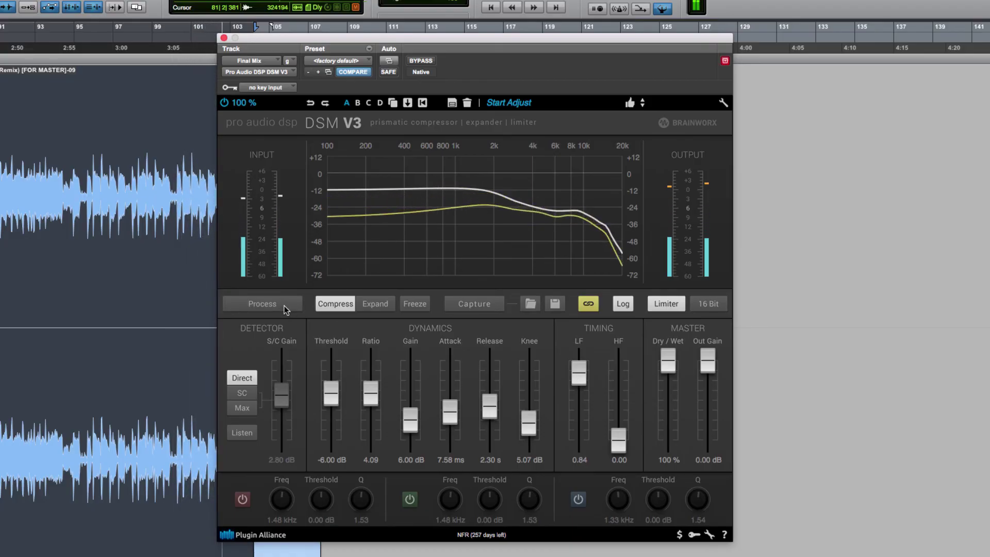
Re-enable processing and raise the ratio to 4.57, A/B-ing it against the dry mix.
{"action": "left_click", "coordinate": [285, 305]}
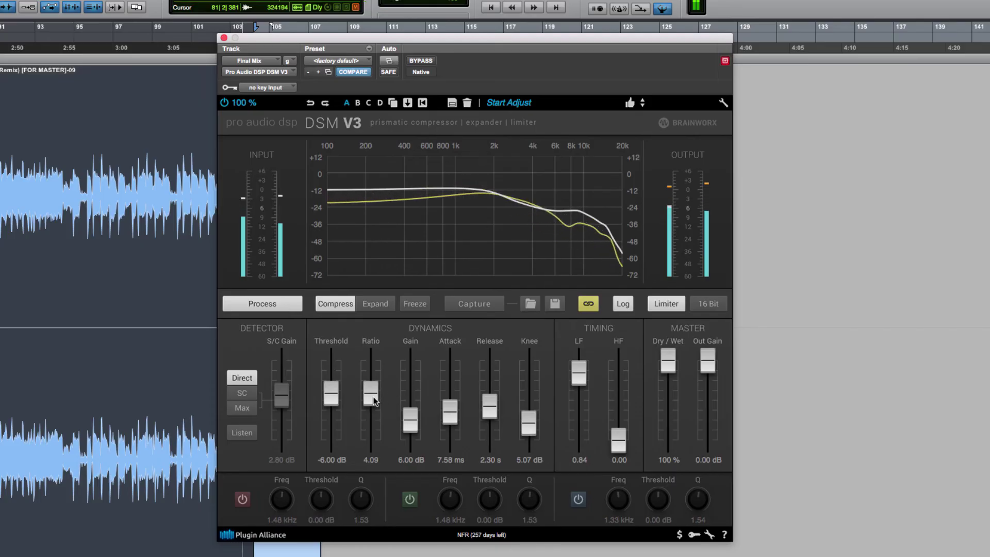
{"action": "scroll", "coordinate": [373, 405], "scroll_direction": "down", "scroll_amount": 1}
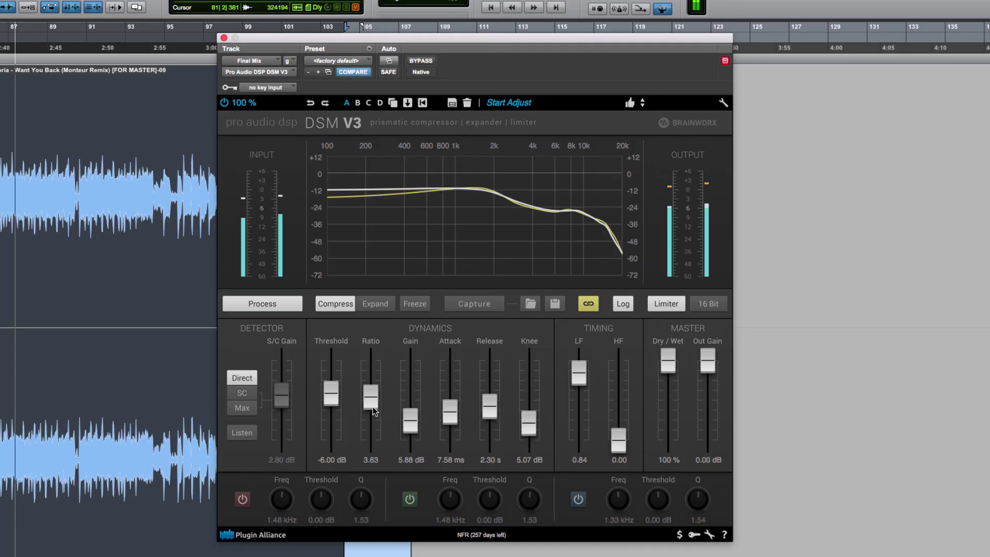
{"action": "left_click_drag", "start_coordinate": [371, 405], "coordinate": [371, 398]}
{"action": "left_click", "coordinate": [278, 305]}
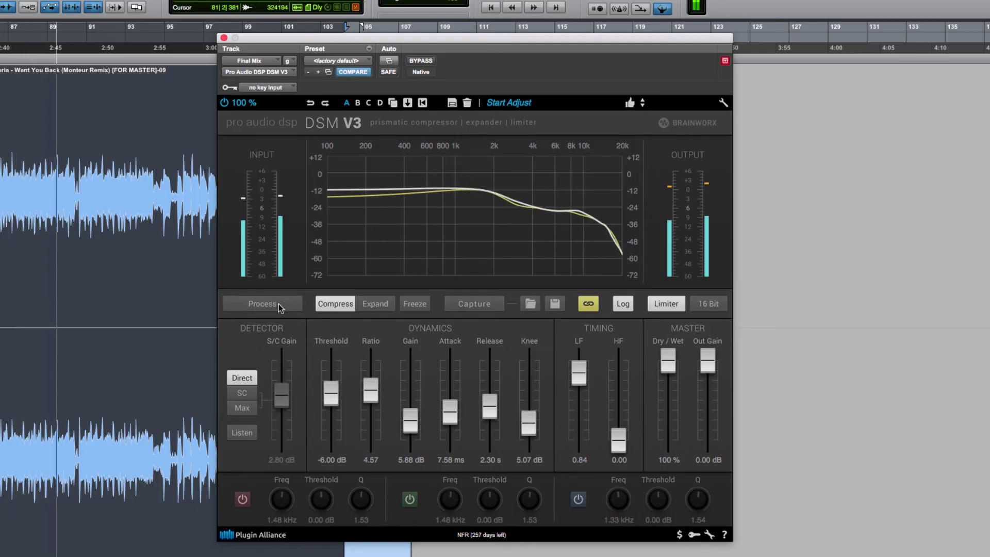
{"action": "left_click", "coordinate": [278, 304]}
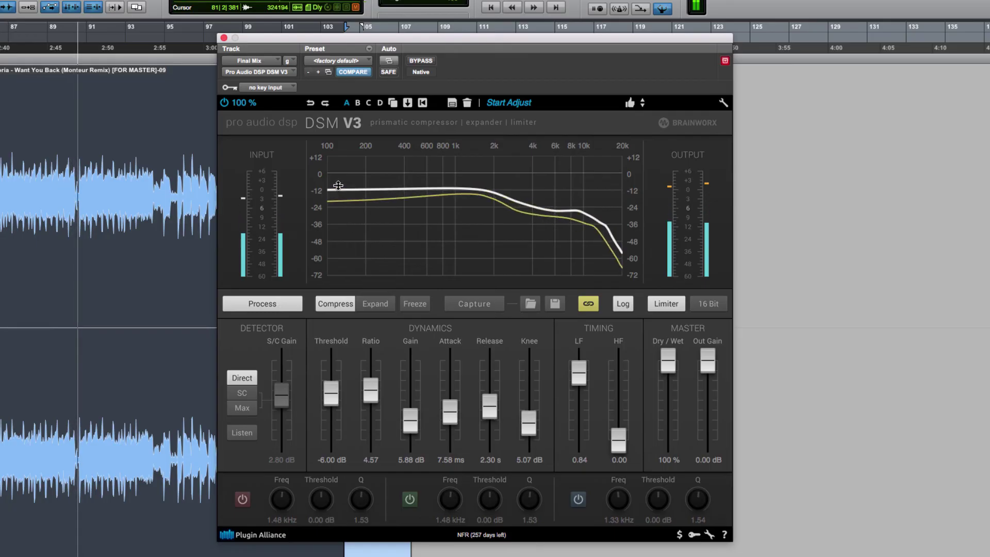
Lower the threshold to -7.31 dB, set gain to 5.99 dB, and enable the high sidechain band.
{"action": "left_click_drag", "start_coordinate": [337, 189], "coordinate": [337, 191]}
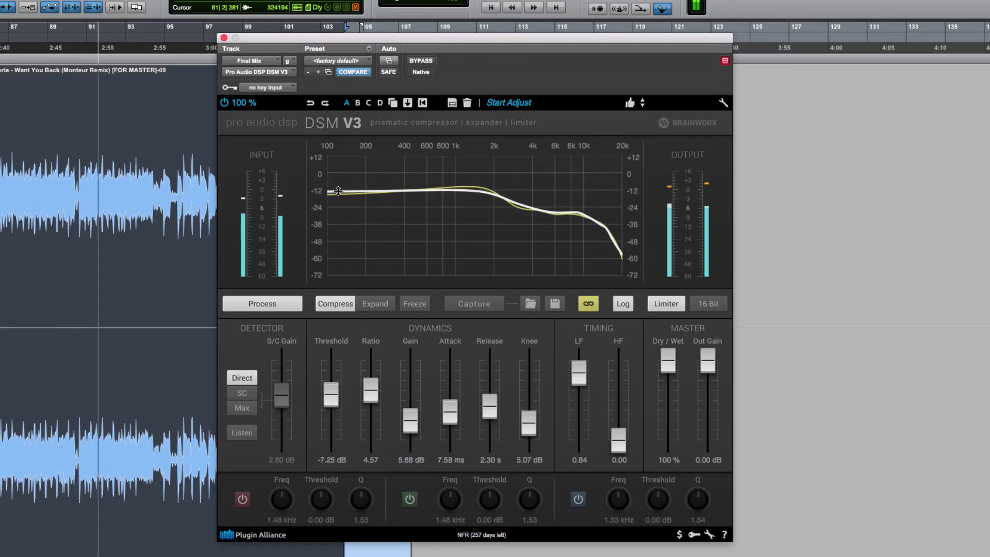
{"action": "left_click_drag", "start_coordinate": [412, 420], "coordinate": [413, 421]}
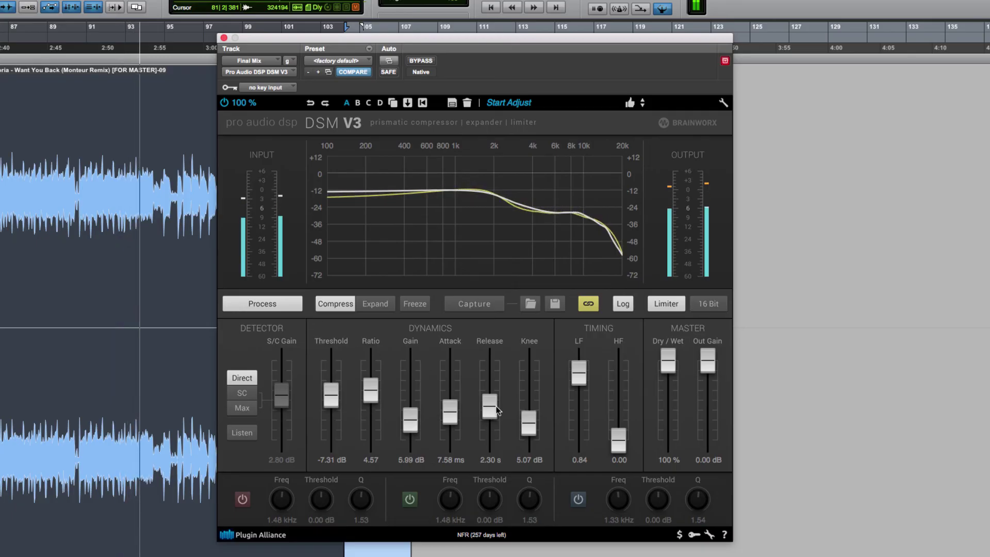
{"action": "left_click", "coordinate": [581, 500]}
{"action": "left_click_drag", "start_coordinate": [618, 499], "coordinate": [620, 473]}
Push the high sidechain band frequency higher and show the graph on a linear frequency scale.
{"action": "left_click_drag", "start_coordinate": [658, 500], "coordinate": [694, 505]}
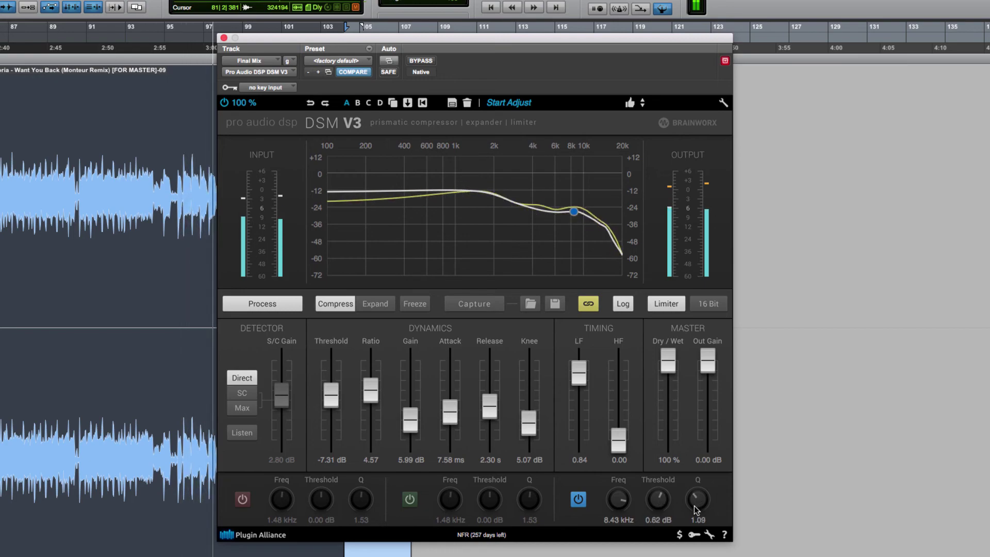
{"action": "left_click", "coordinate": [619, 305]}
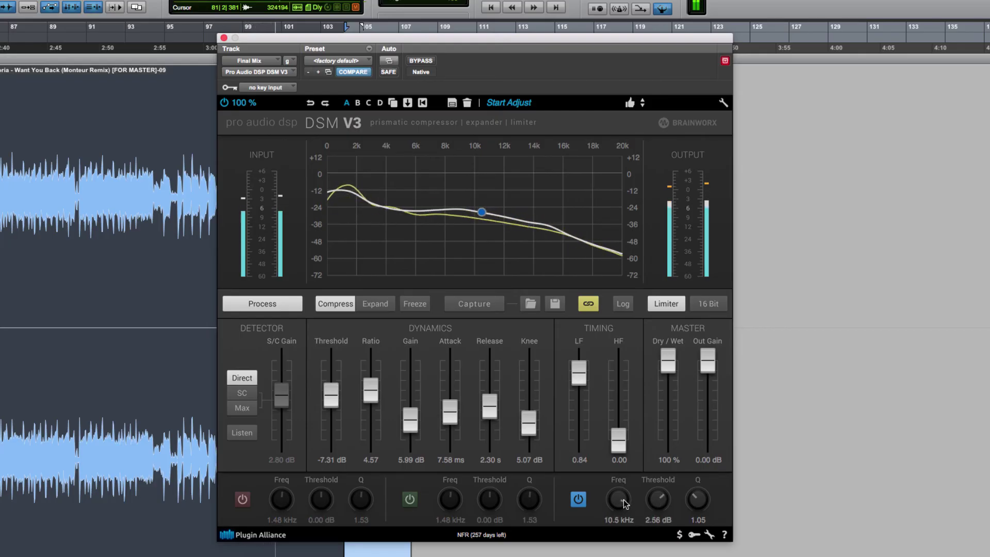
Restore the logarithmic frequency scale while A/B-ing against the dry mix, ending with processing on.
{"action": "left_click", "coordinate": [275, 308]}
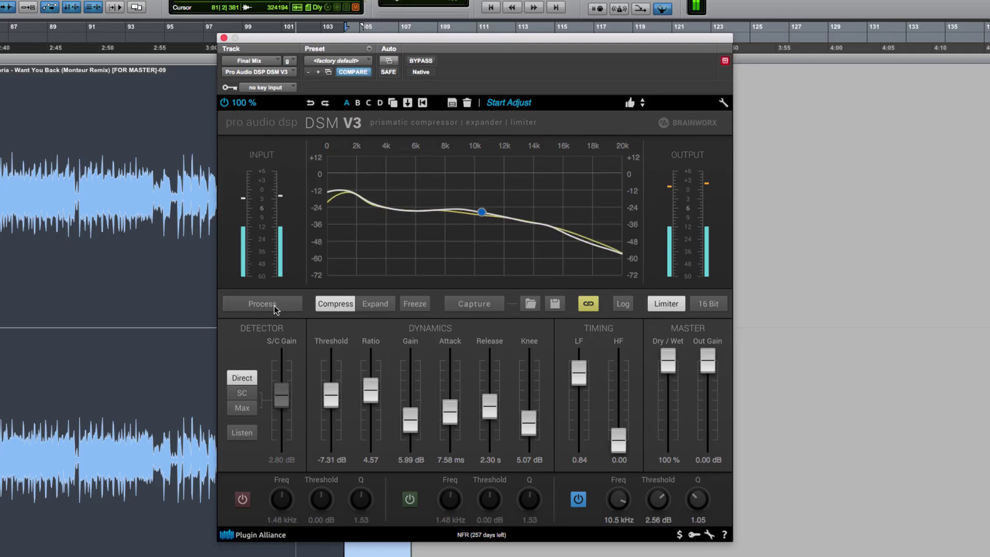
{"action": "left_click", "coordinate": [275, 308]}
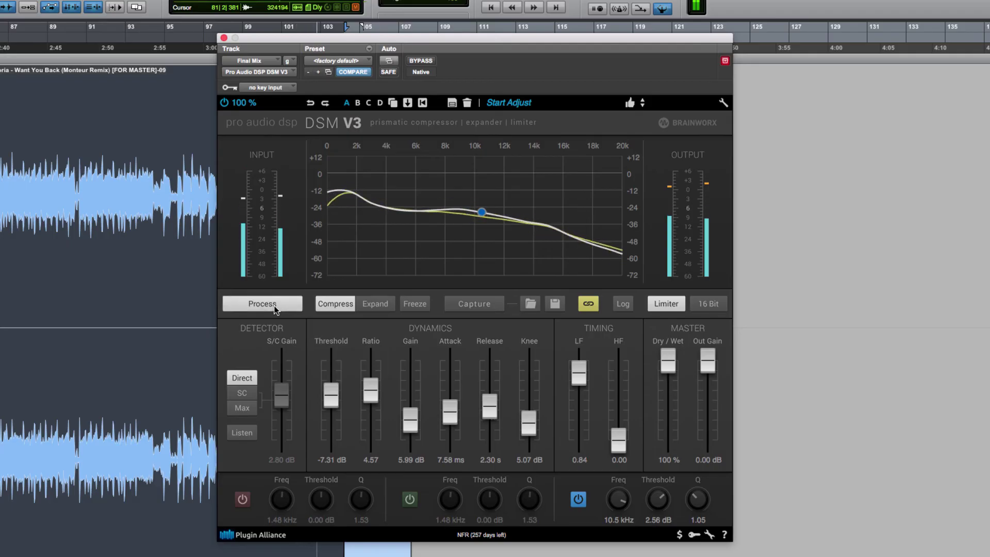
{"action": "left_click", "coordinate": [621, 307]}
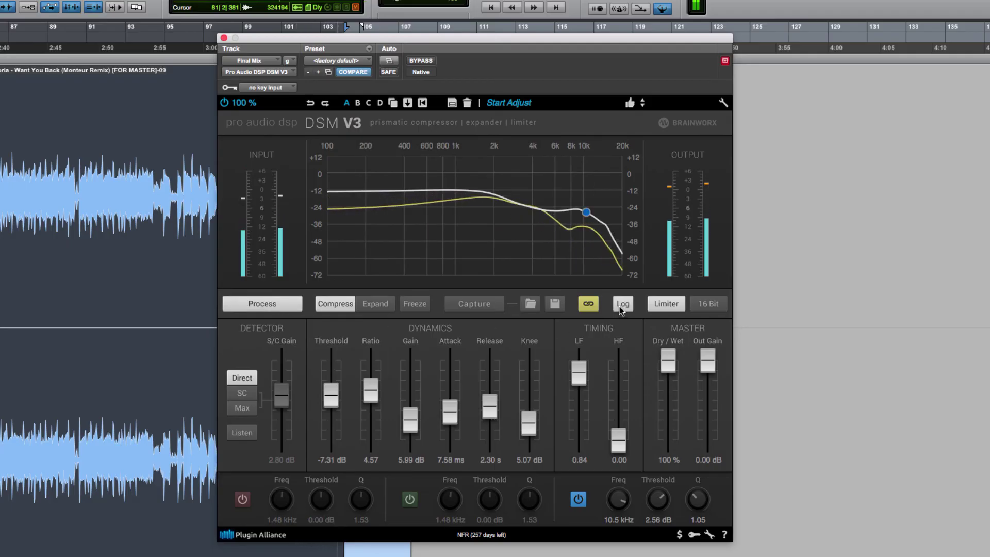
{"action": "left_click", "coordinate": [286, 307]}
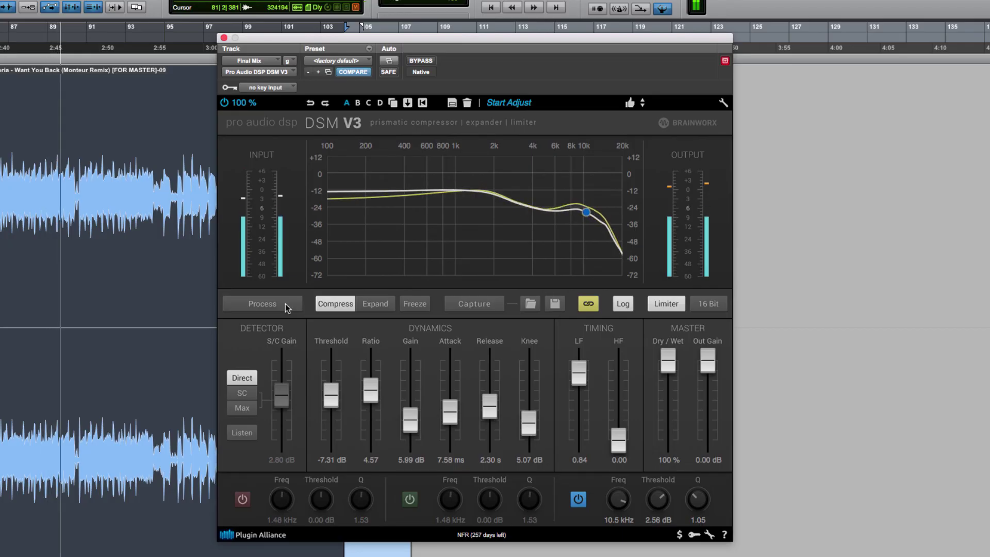
{"action": "left_click", "coordinate": [286, 306]}
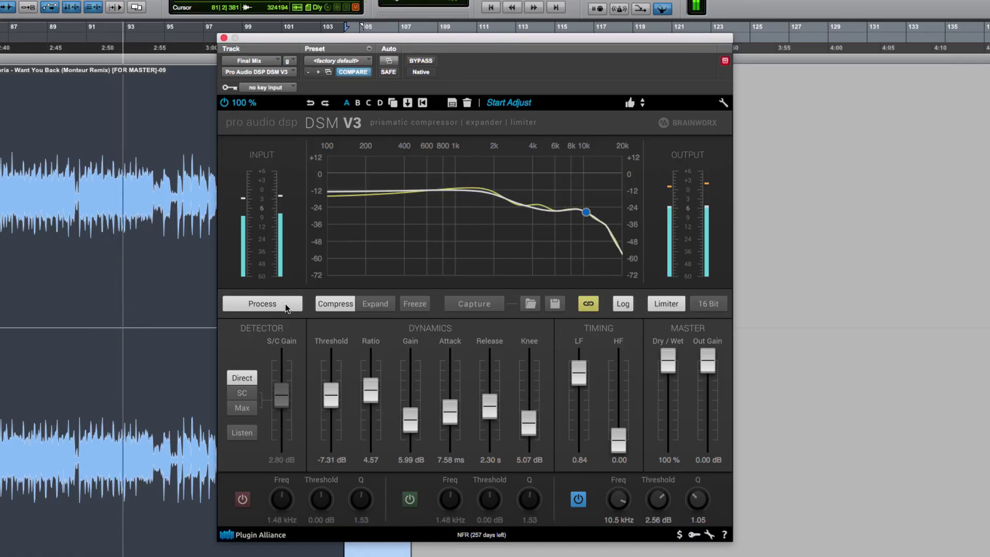
{"action": "left_click", "coordinate": [286, 306]}
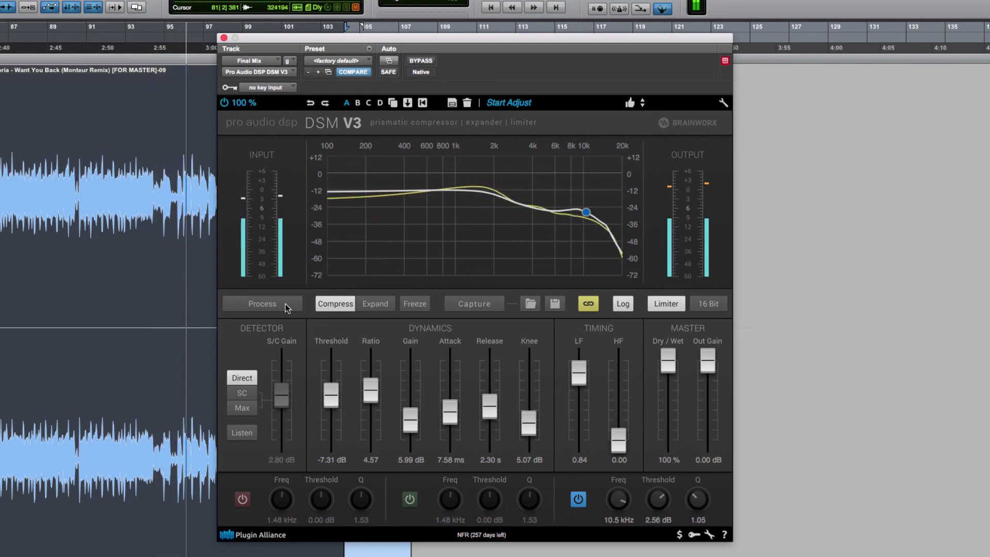
{"action": "left_click", "coordinate": [286, 306]}
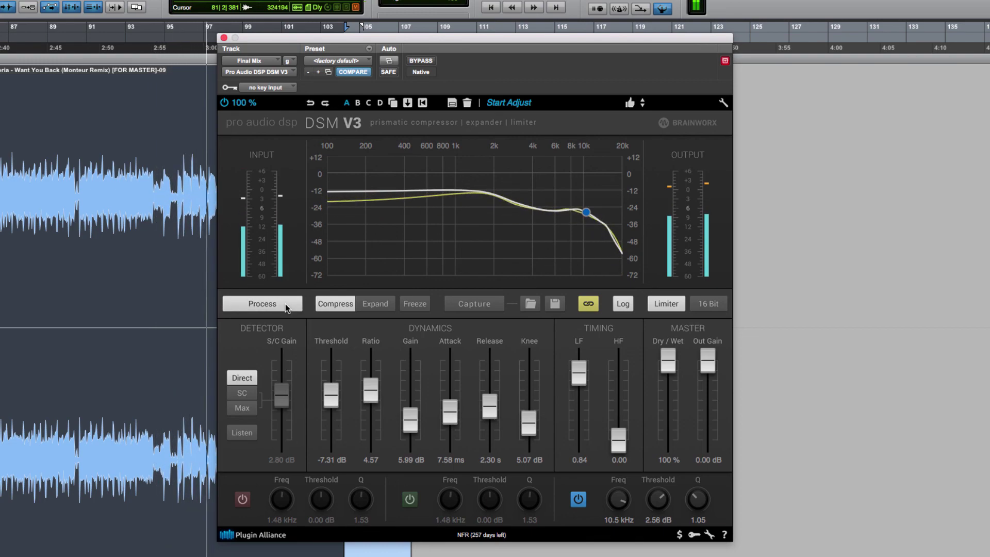